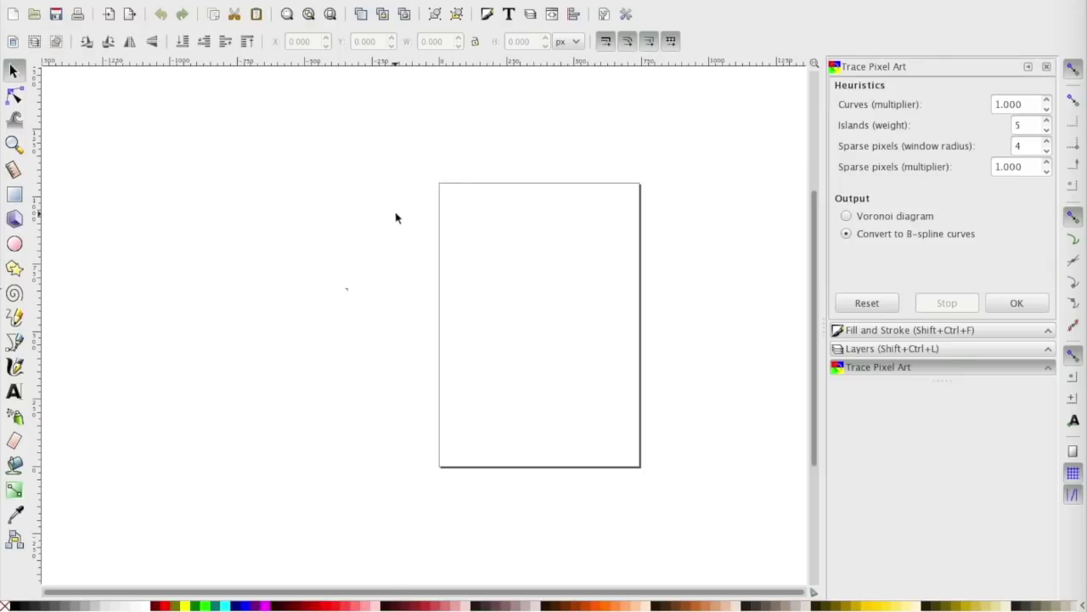
Open the magic circle PNG from Desktop/Boxtops/Mystic Circle designs with the default import settings and enlarge its document window.
{"action": "left_click", "coordinate": [35, 15]}
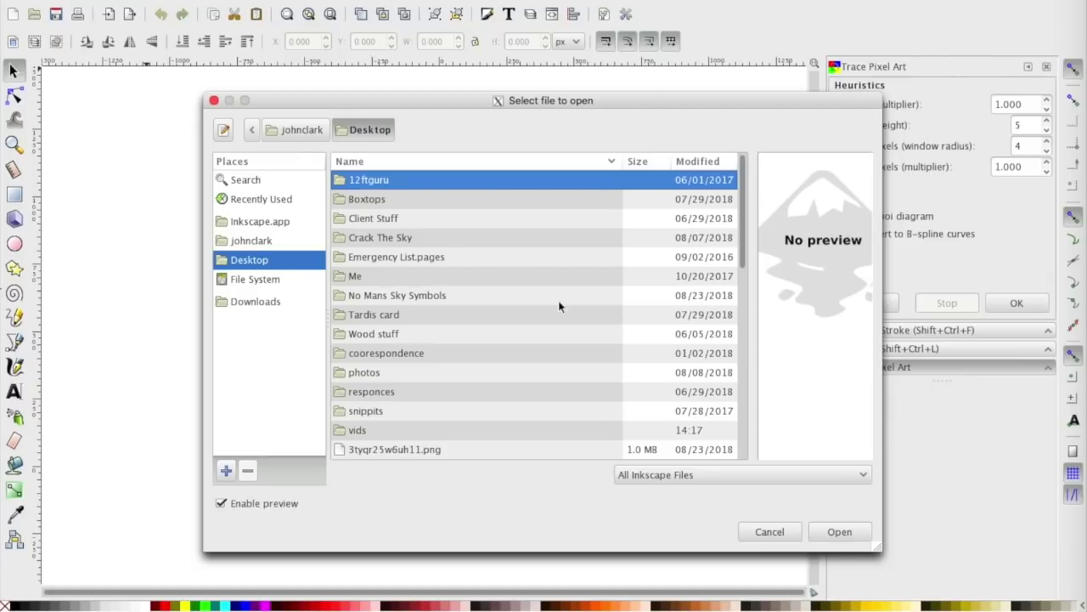
{"action": "double_click", "coordinate": [403, 201]}
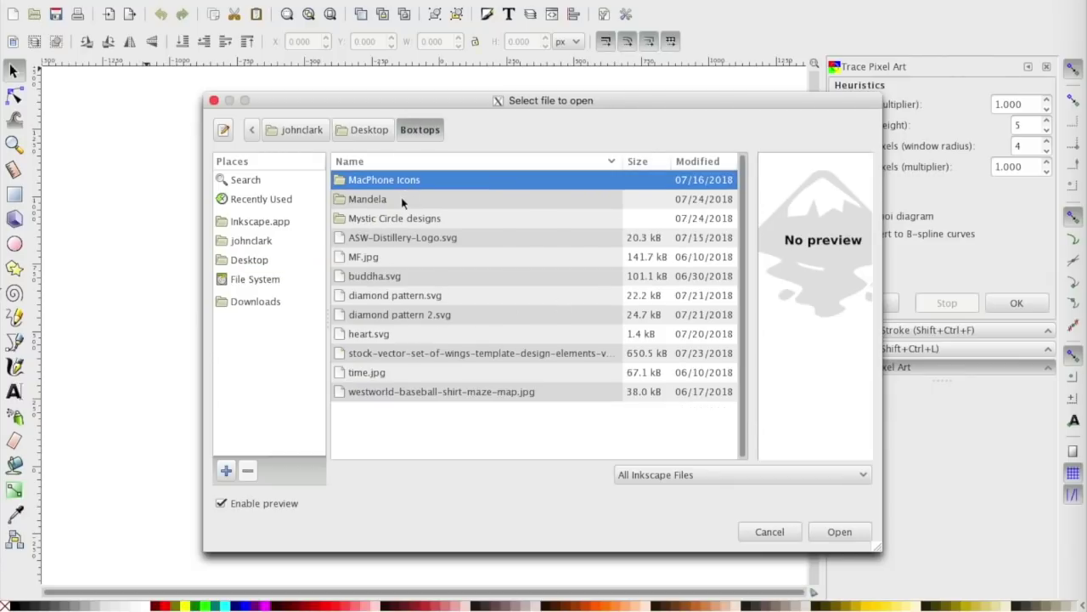
{"action": "double_click", "coordinate": [402, 216]}
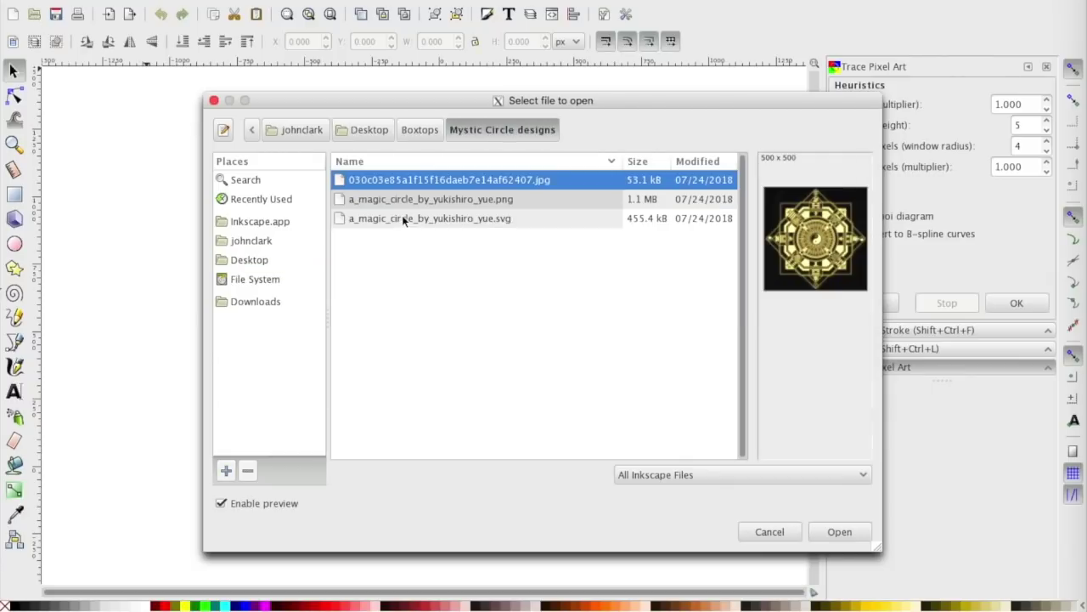
{"action": "double_click", "coordinate": [408, 200]}
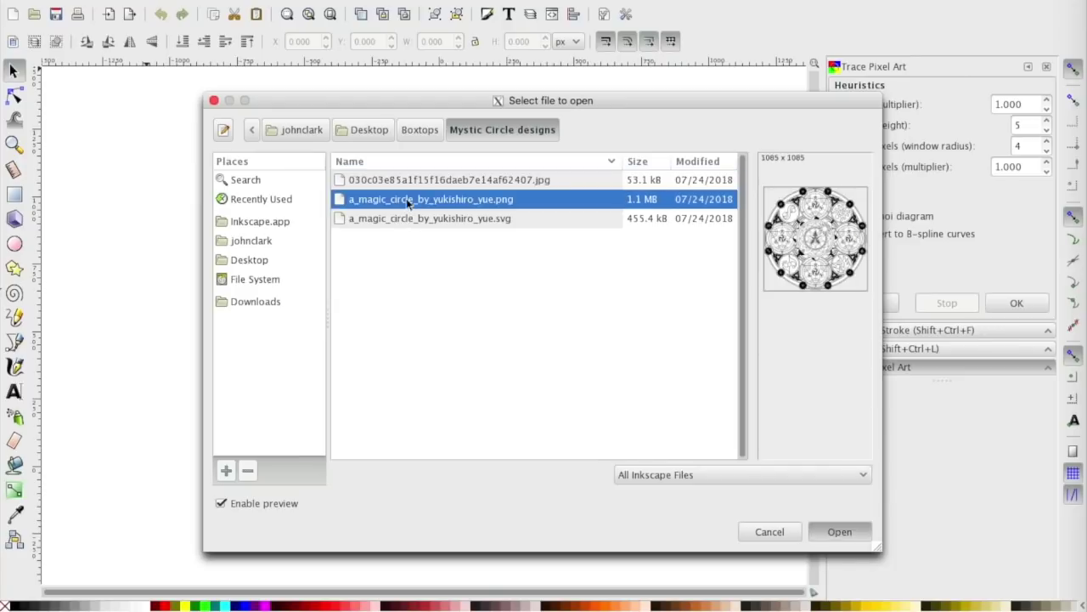
{"action": "left_click", "coordinate": [649, 416]}
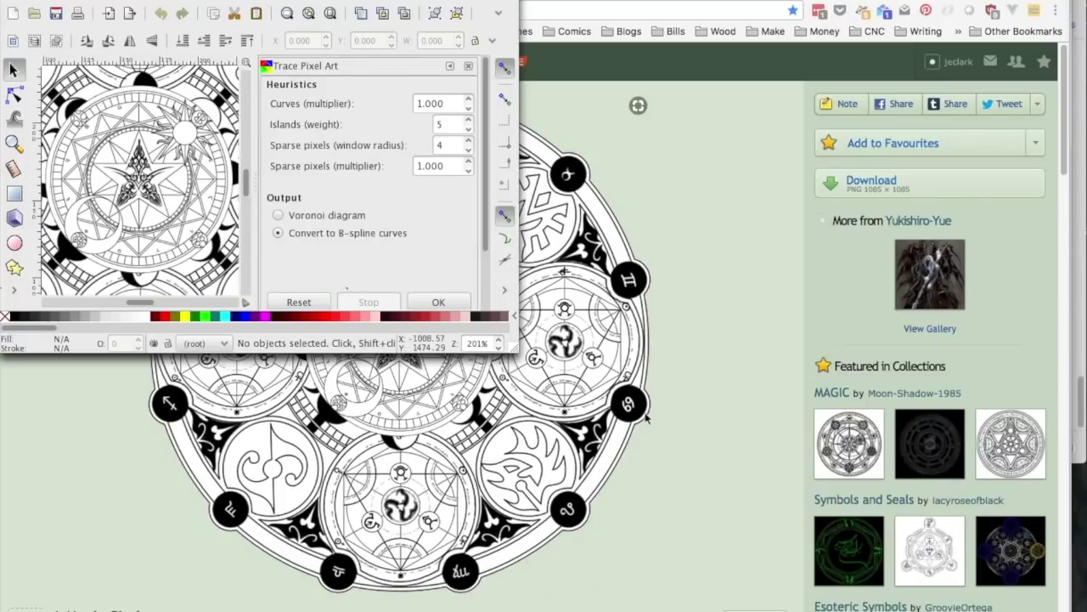
{"action": "left_click_drag", "start_coordinate": [517, 352], "coordinate": [1031, 570]}
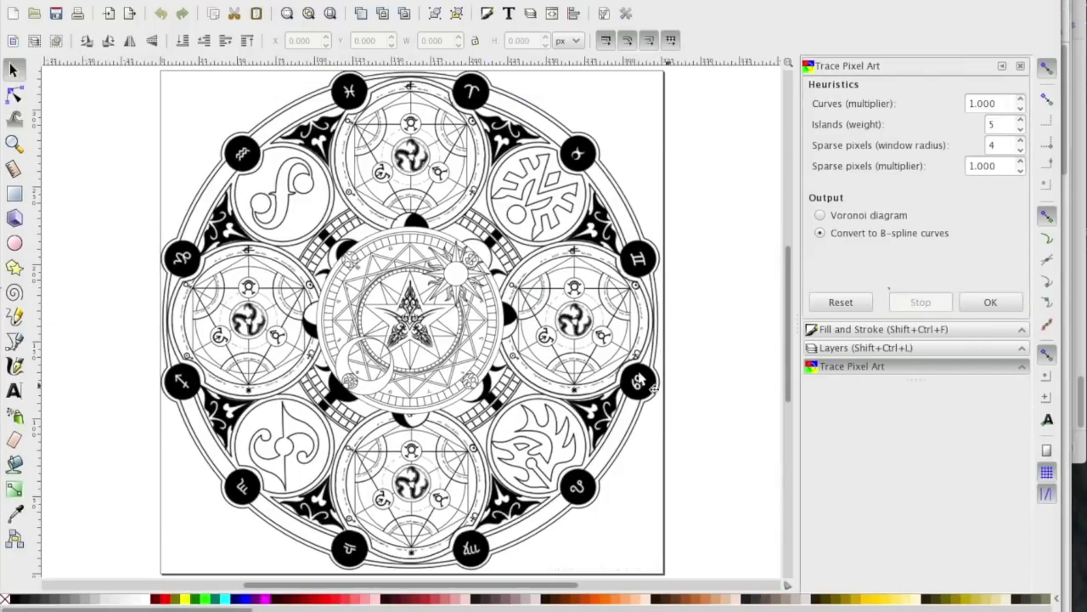
Open Trace Bitmap for the magic circle image, enlarge the dialog, and preview the brightness cutoff trace at threshold 0.450.
{"action": "left_click", "coordinate": [619, 322]}
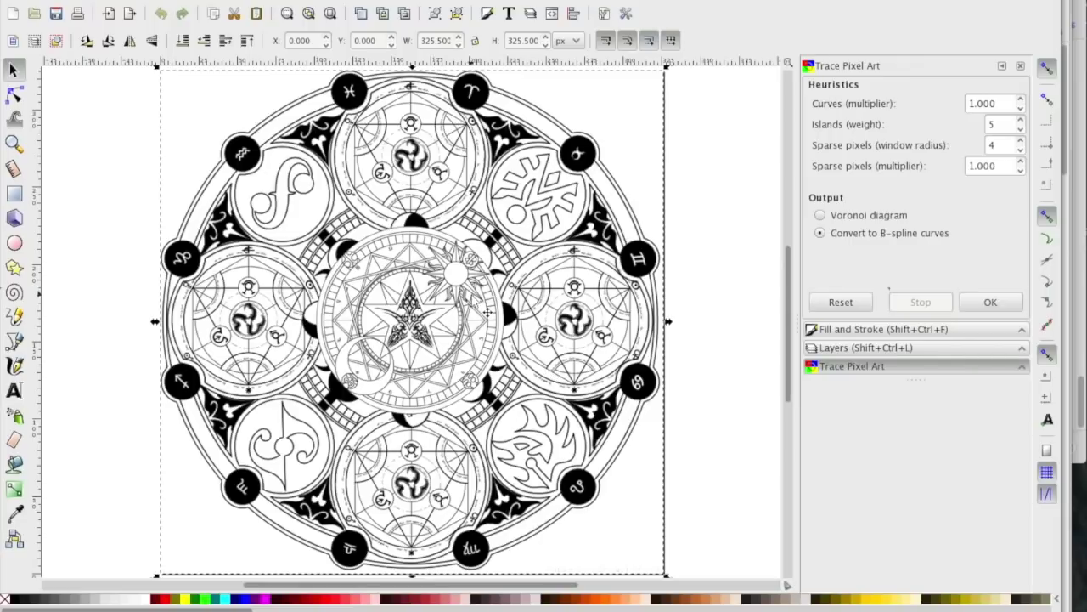
{"action": "left_click", "coordinate": [150, 2]}
{"action": "mouse_move", "coordinate": [185, 2]}
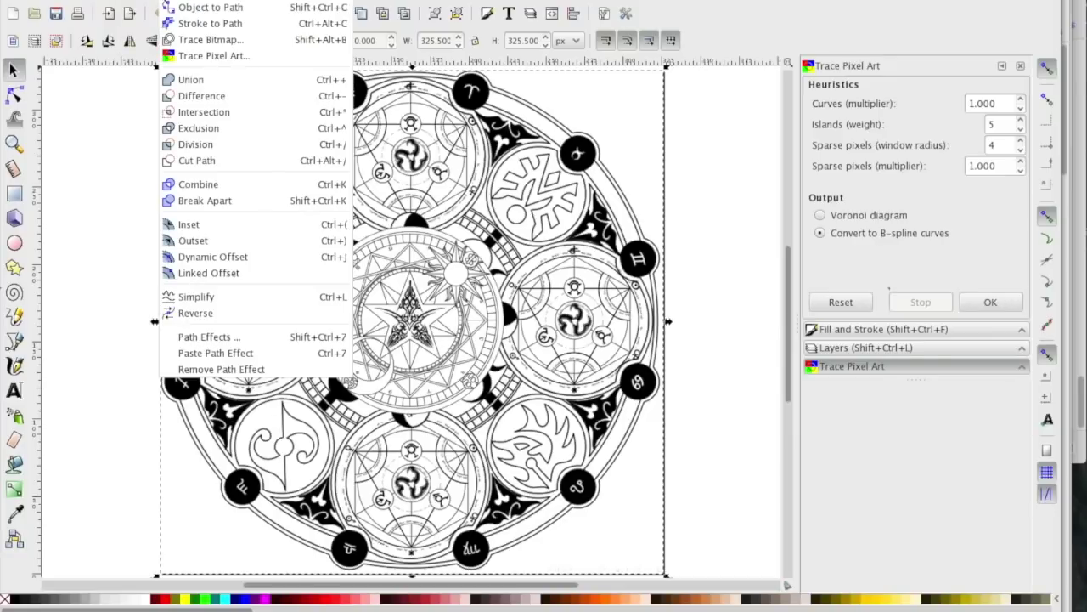
{"action": "left_click", "coordinate": [197, 42]}
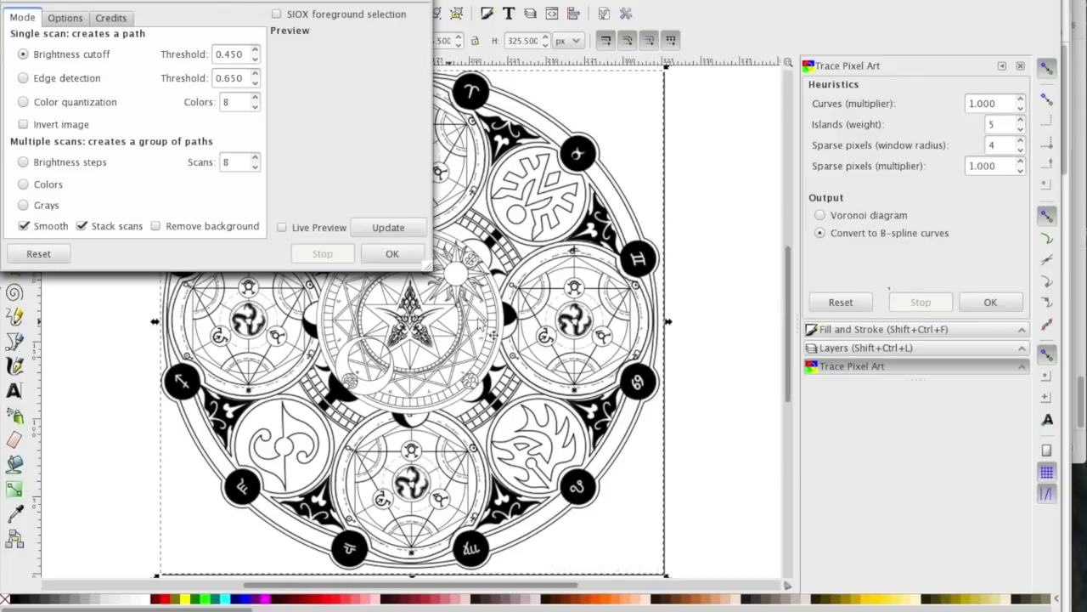
{"action": "mouse_move", "coordinate": [430, 270]}
{"action": "left_mouse_down"}
{"action": "mouse_move", "coordinate": [524, 327]}
{"action": "mouse_move", "coordinate": [927, 515]}
{"action": "mouse_move", "coordinate": [992, 567]}
{"action": "left_mouse_up"}
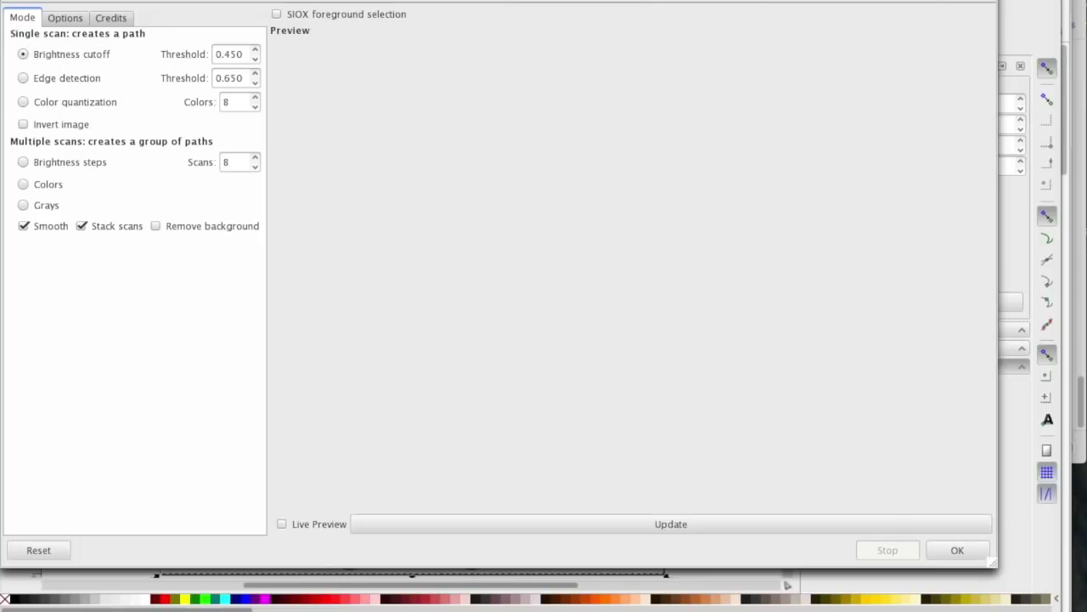
{"action": "mouse_move", "coordinate": [187, 2]}
{"action": "left_mouse_down"}
{"action": "mouse_move", "coordinate": [480, 45]}
{"action": "mouse_move", "coordinate": [561, 25]}
{"action": "left_mouse_up"}
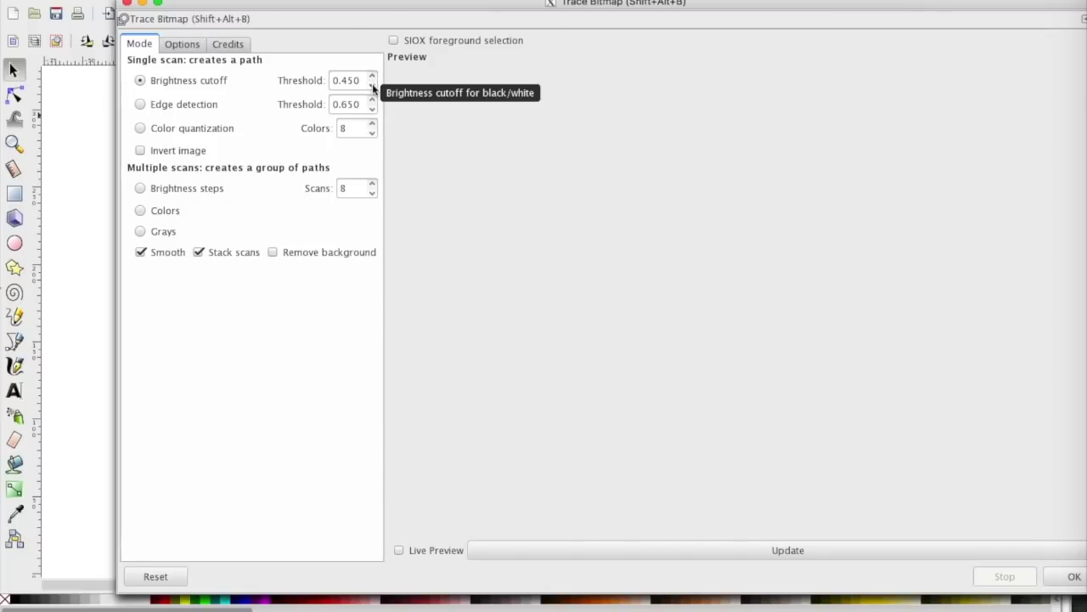
{"action": "left_click", "coordinate": [784, 550]}
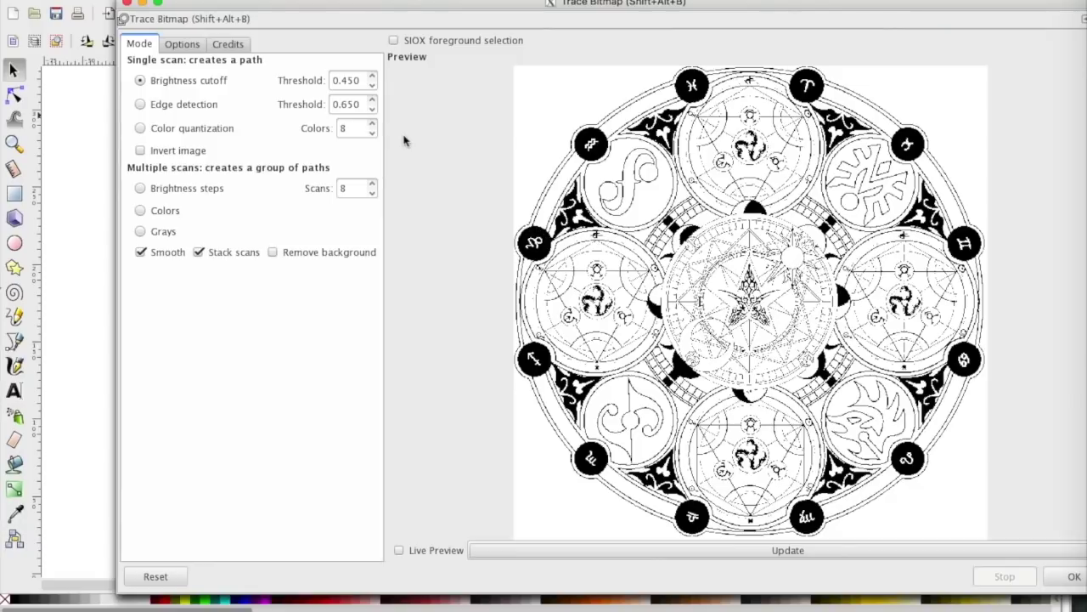
Raise the brightness cutoff threshold to 0.500 and finally 0.530, updating the trace preview after each change.
{"action": "left_click", "coordinate": [372, 77]}
{"action": "left_click", "coordinate": [373, 77]}
{"action": "left_click", "coordinate": [372, 77]}
{"action": "left_click", "coordinate": [758, 554]}
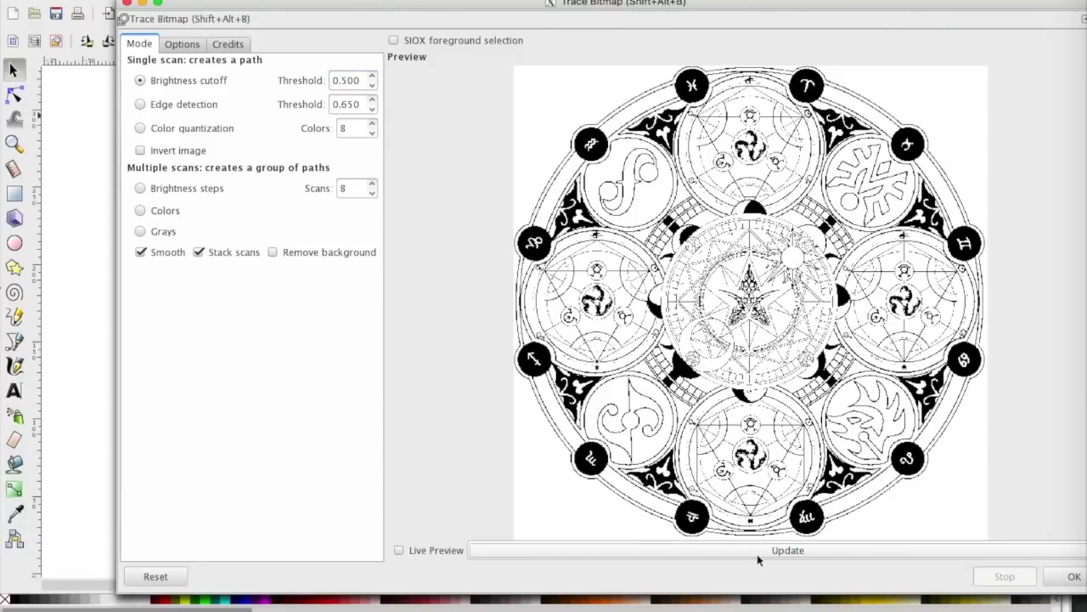
{"action": "left_click", "coordinate": [373, 77]}
{"action": "left_click", "coordinate": [372, 76]}
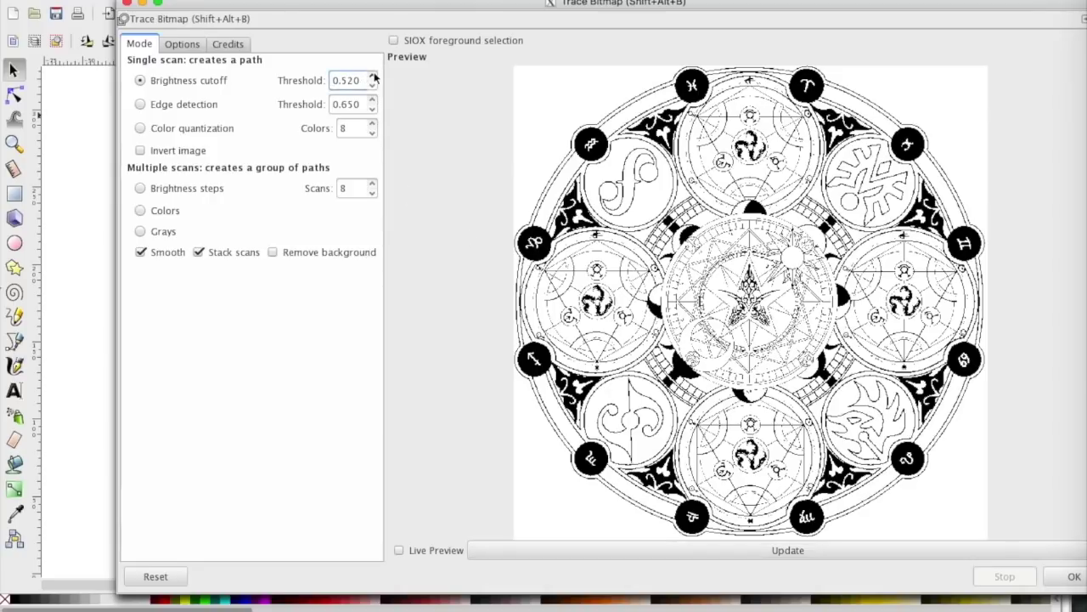
{"action": "left_click", "coordinate": [373, 76]}
{"action": "left_click", "coordinate": [800, 551]}
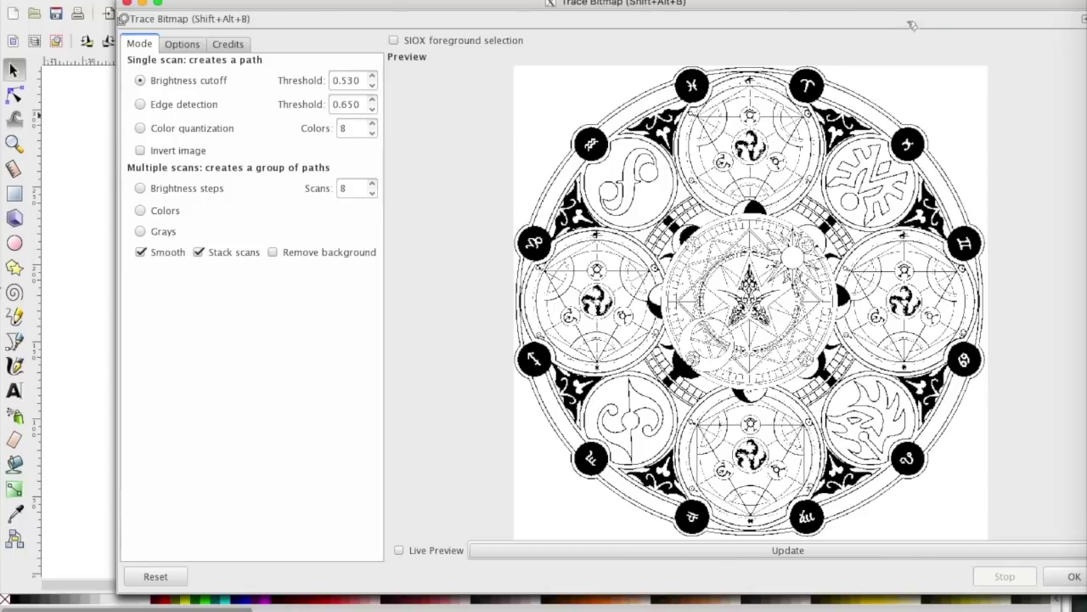
Run the bitmap trace with the current settings and close the Trace Bitmap dialog.
{"action": "left_click_drag", "start_coordinate": [898, 5], "coordinate": [846, 5]}
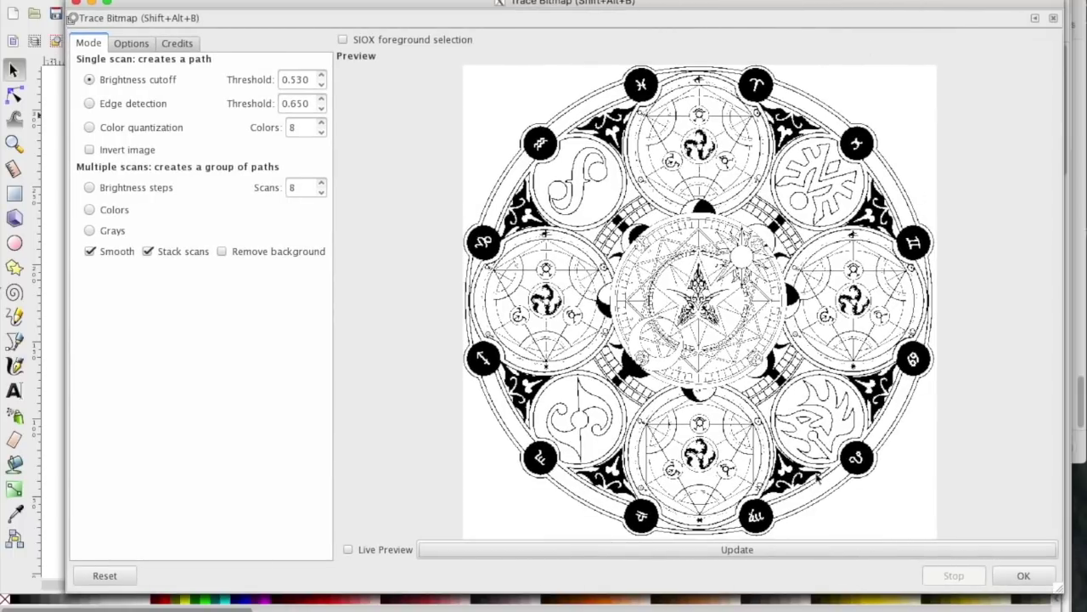
{"action": "left_click", "coordinate": [1023, 578]}
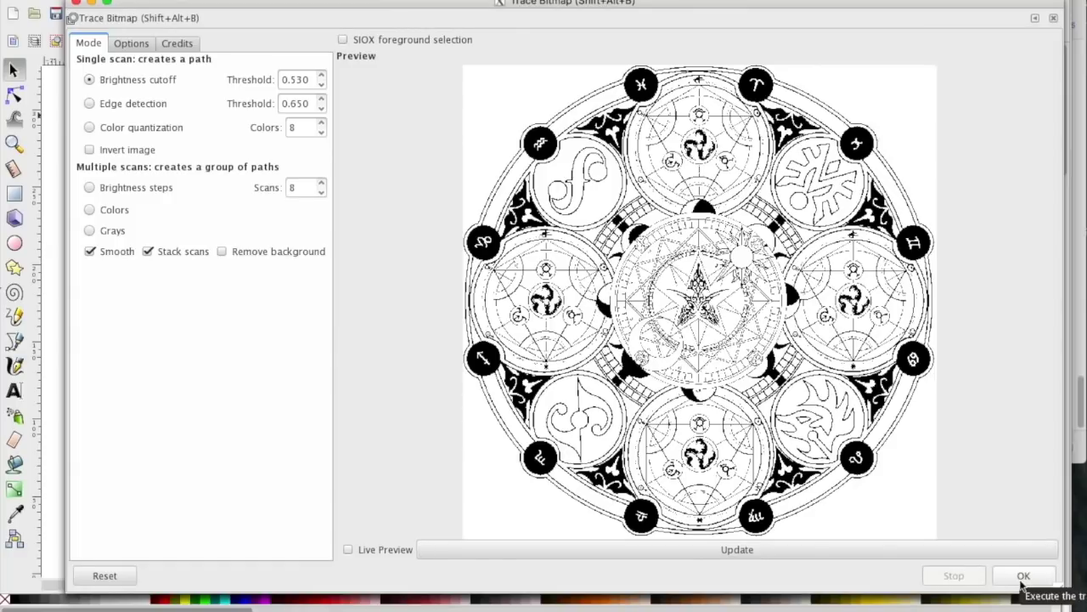
{"action": "left_click", "coordinate": [1021, 583]}
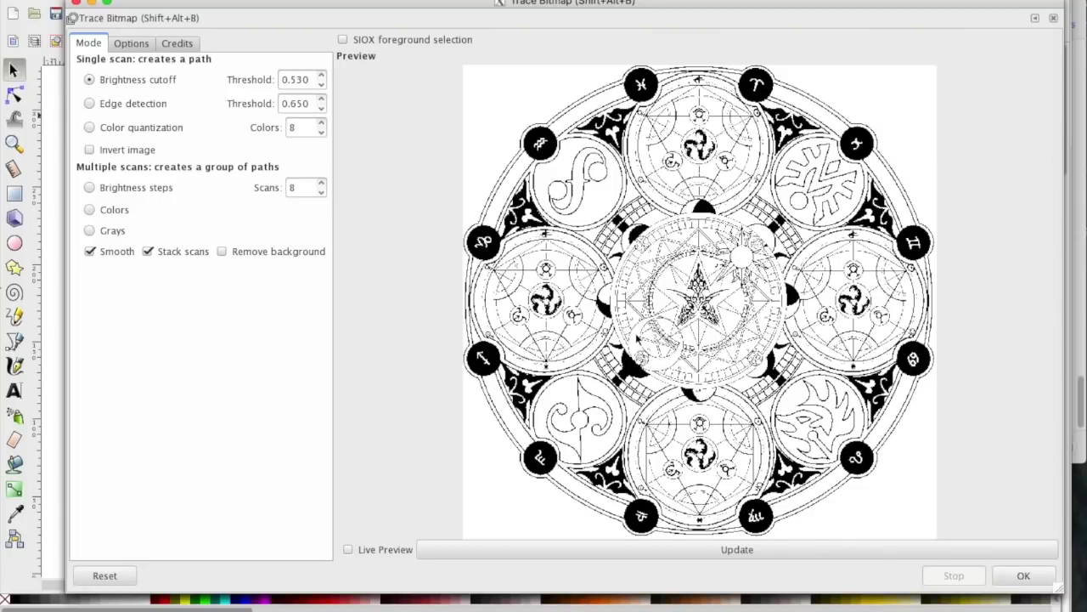
{"action": "left_click", "coordinate": [76, 4]}
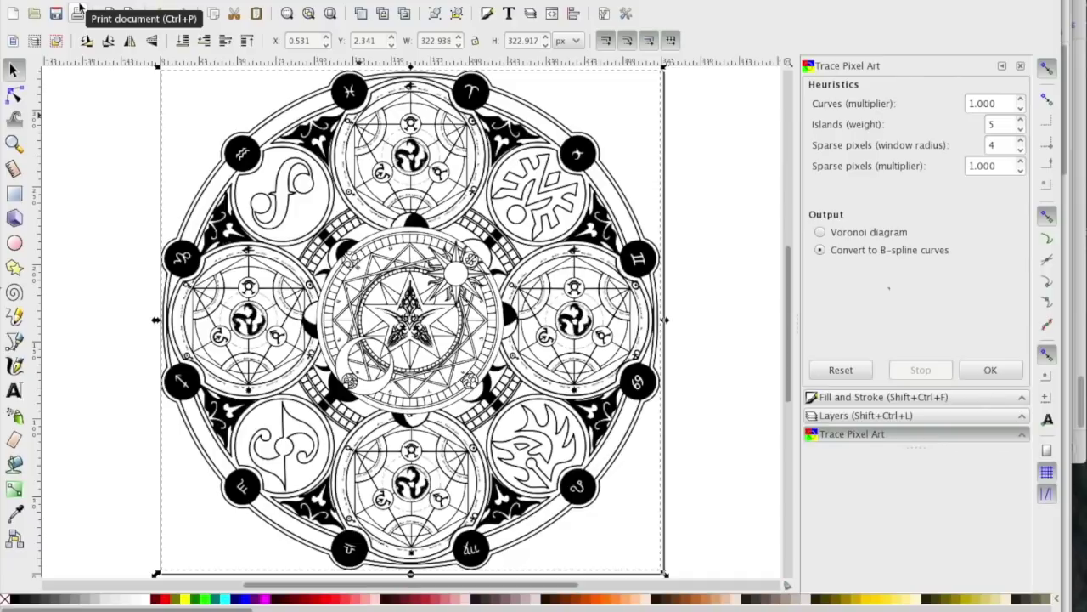
Move the traced vector sideways to X of about 71 px so it is offset from the original bitmap.
{"action": "left_click", "coordinate": [185, 254]}
{"action": "left_click_drag", "start_coordinate": [185, 254], "coordinate": [297, 247]}
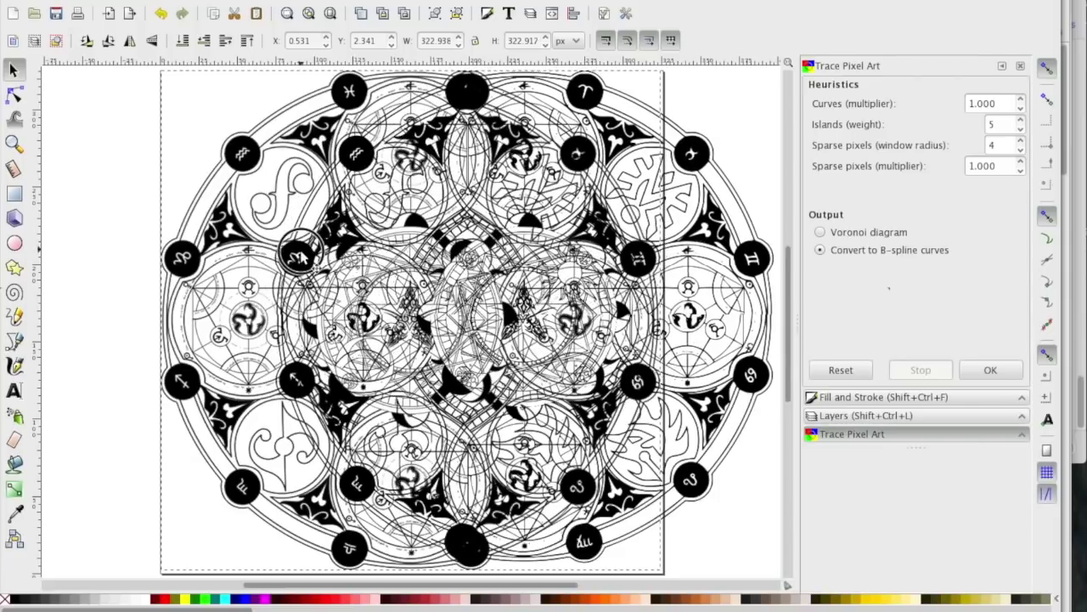
{"action": "left_click", "coordinate": [294, 253]}
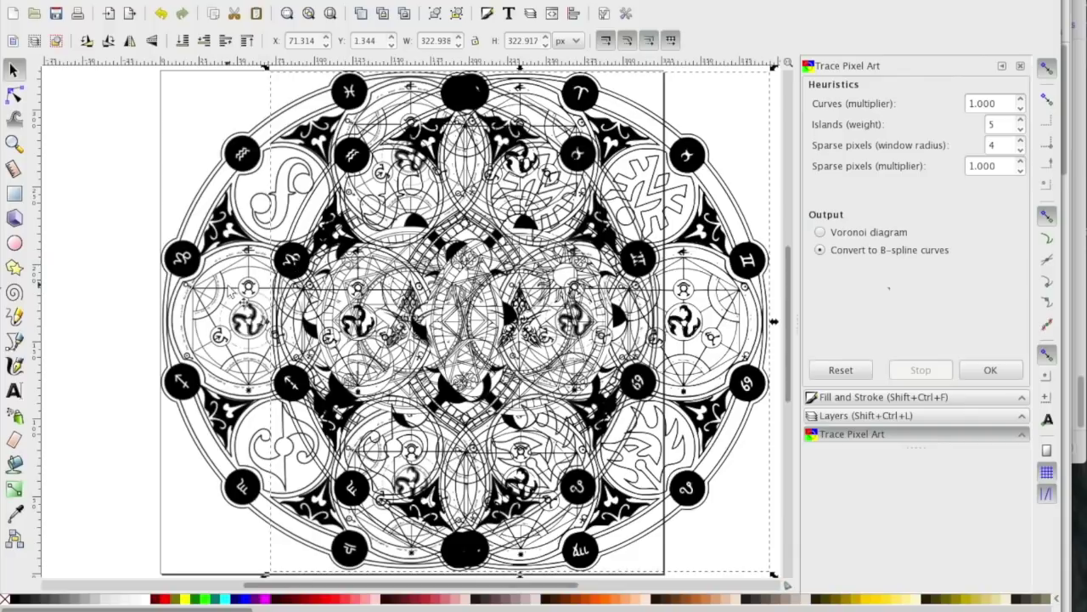
Delete the original bitmap and move the traced vector back onto the page at X of about 2.5 px.
{"action": "left_click", "coordinate": [232, 290]}
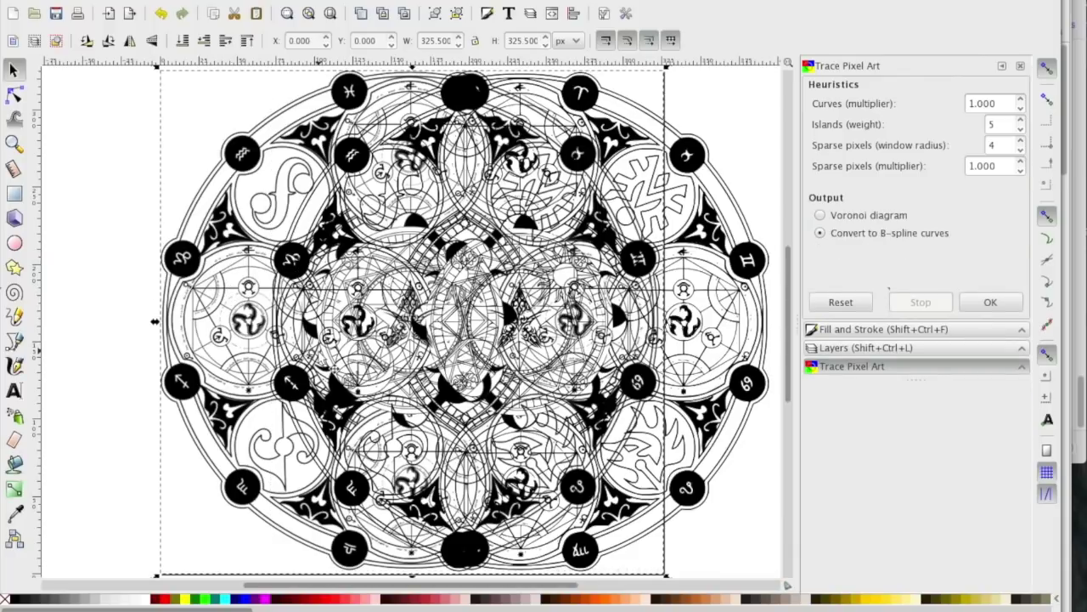
{"action": "key", "text": "Delete"}
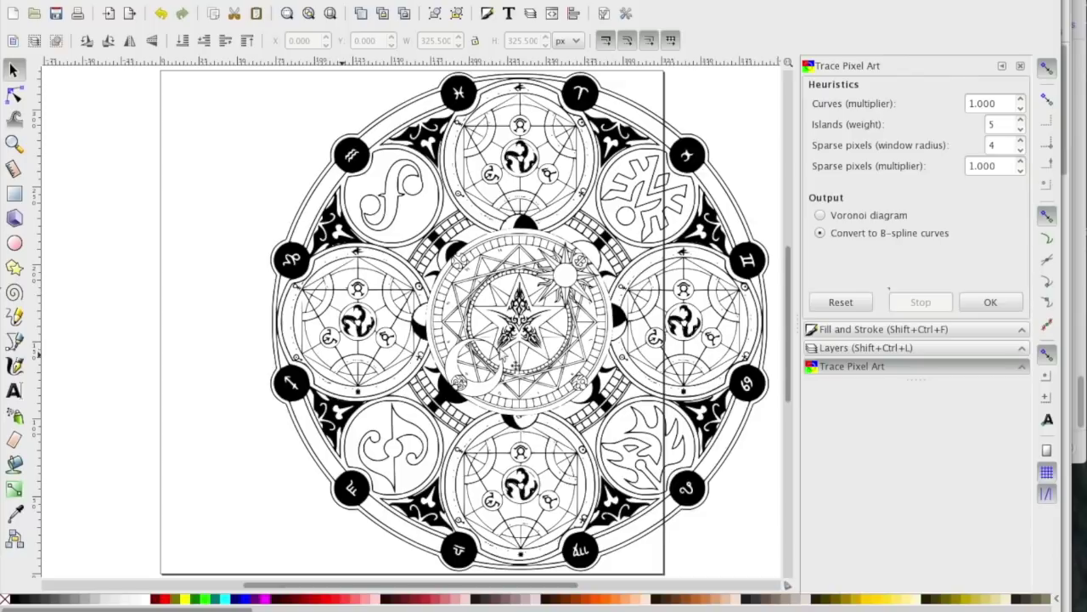
{"action": "left_click_drag", "start_coordinate": [552, 312], "coordinate": [485, 309]}
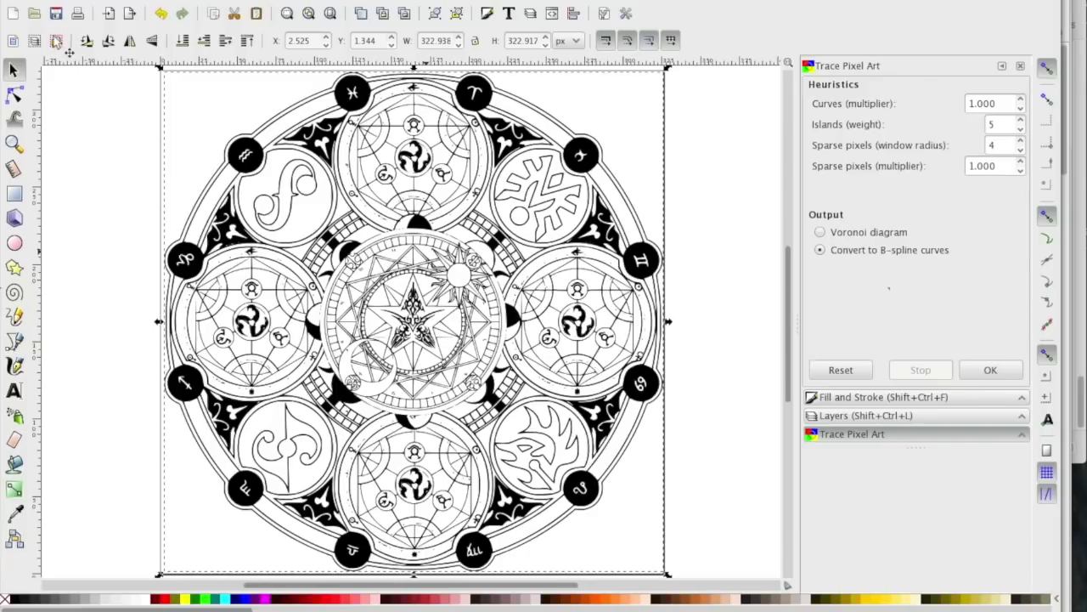
Save the document as design1.svg in Inkscape SVG format in the Mystic Circle designs folder.
{"action": "left_click", "coordinate": [19, 2]}
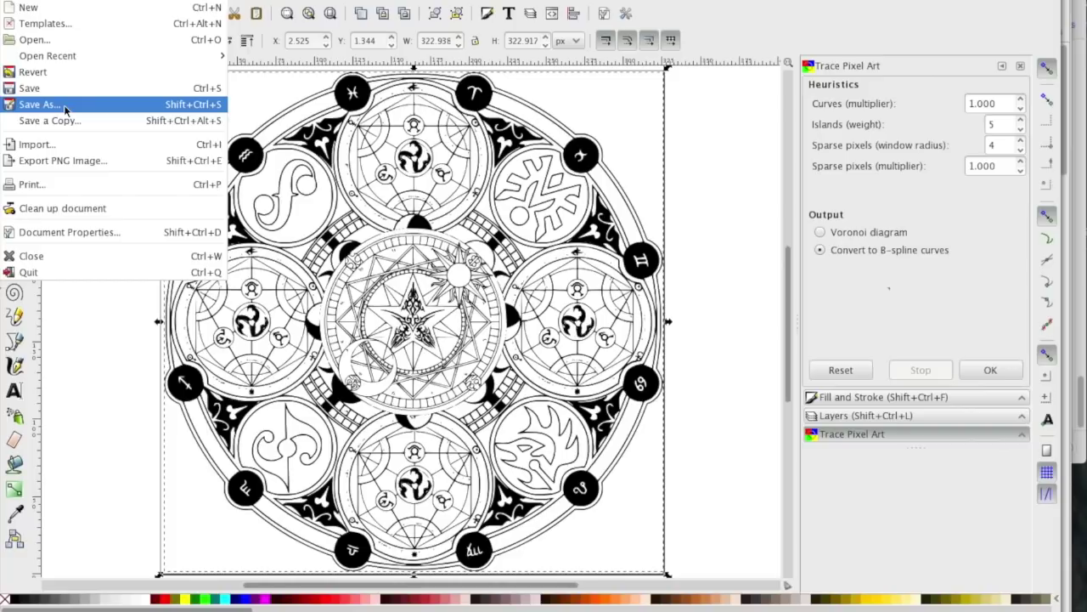
{"action": "left_click", "coordinate": [64, 105]}
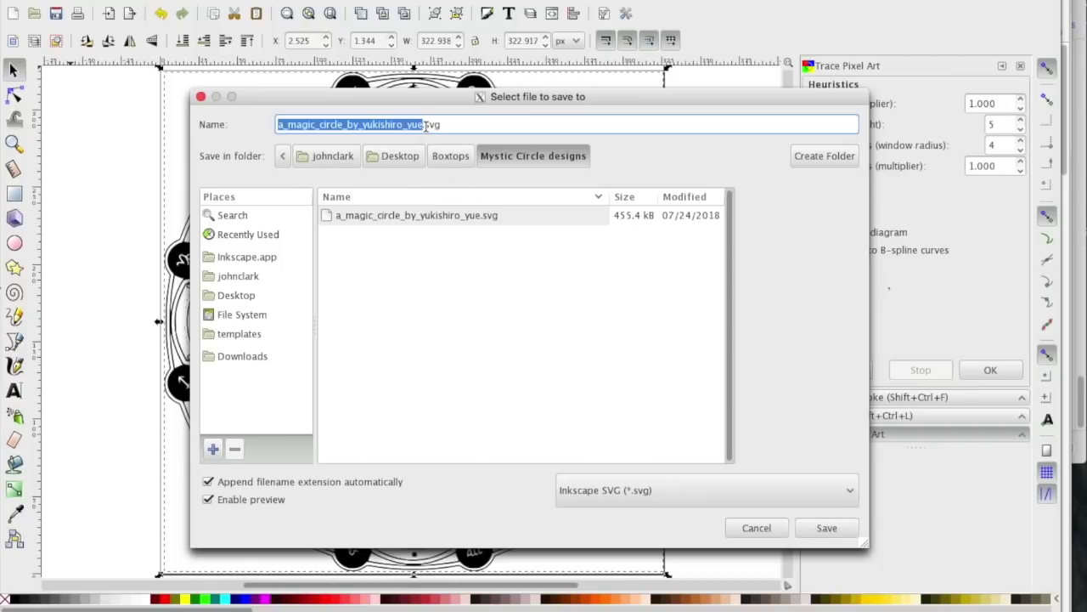
{"action": "type", "text": "design1"}
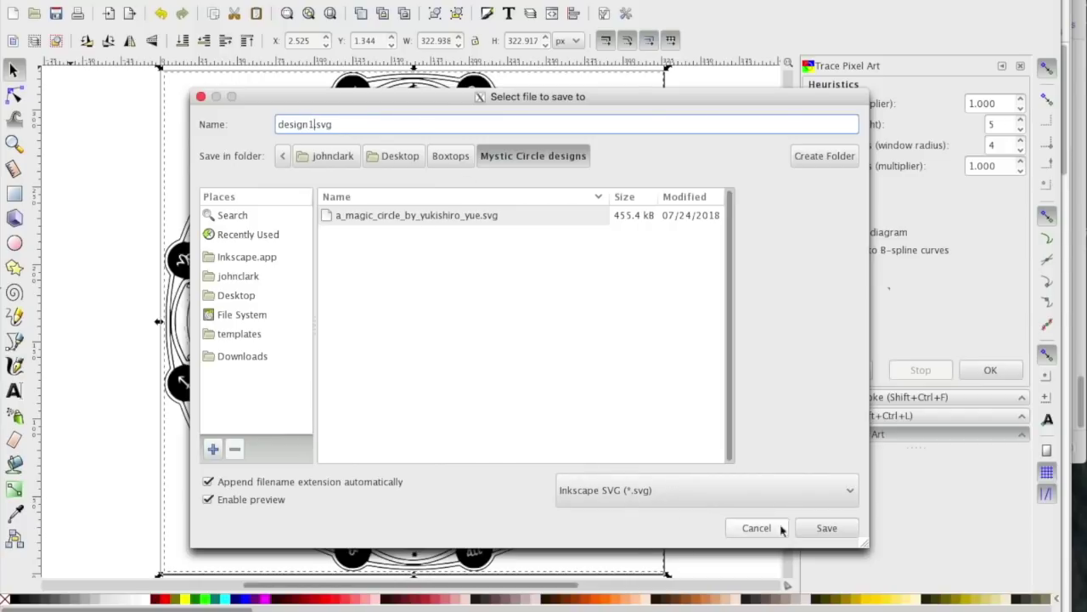
{"action": "left_click", "coordinate": [827, 529]}
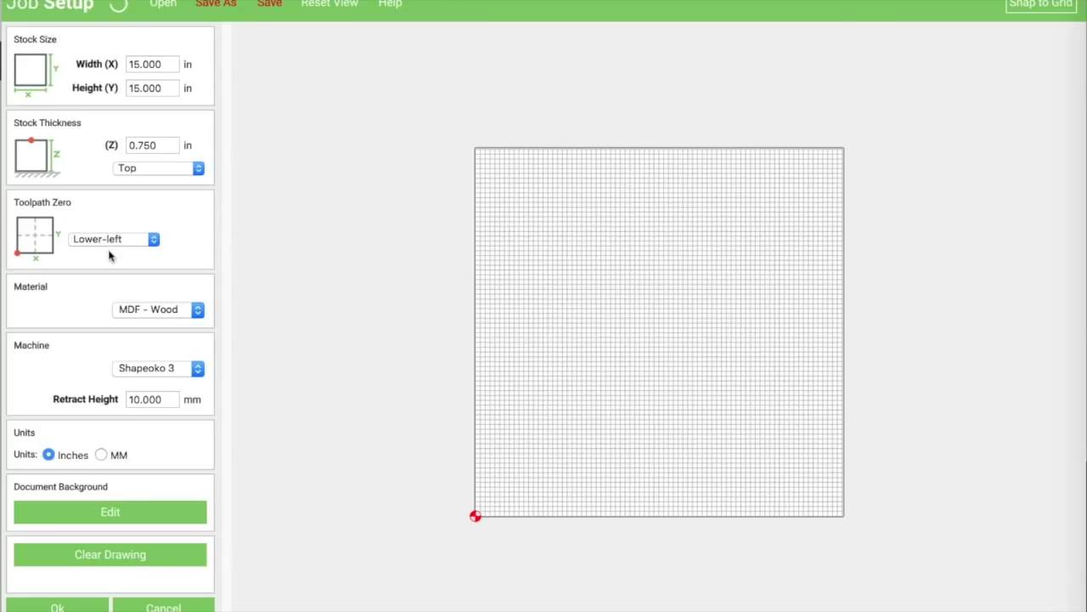
In Carbide Create's job setup, set the retract height to 2 mm and apply the setup.
{"action": "left_click", "coordinate": [137, 403]}
{"action": "left_click_drag", "start_coordinate": [138, 403], "coordinate": [130, 408]}
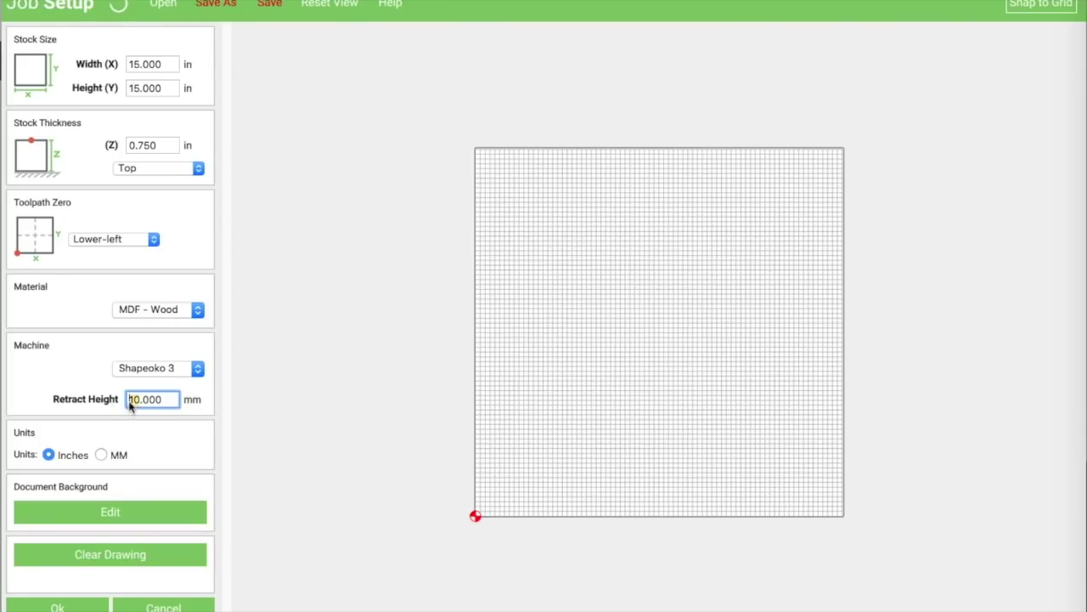
{"action": "type", "text": "2"}
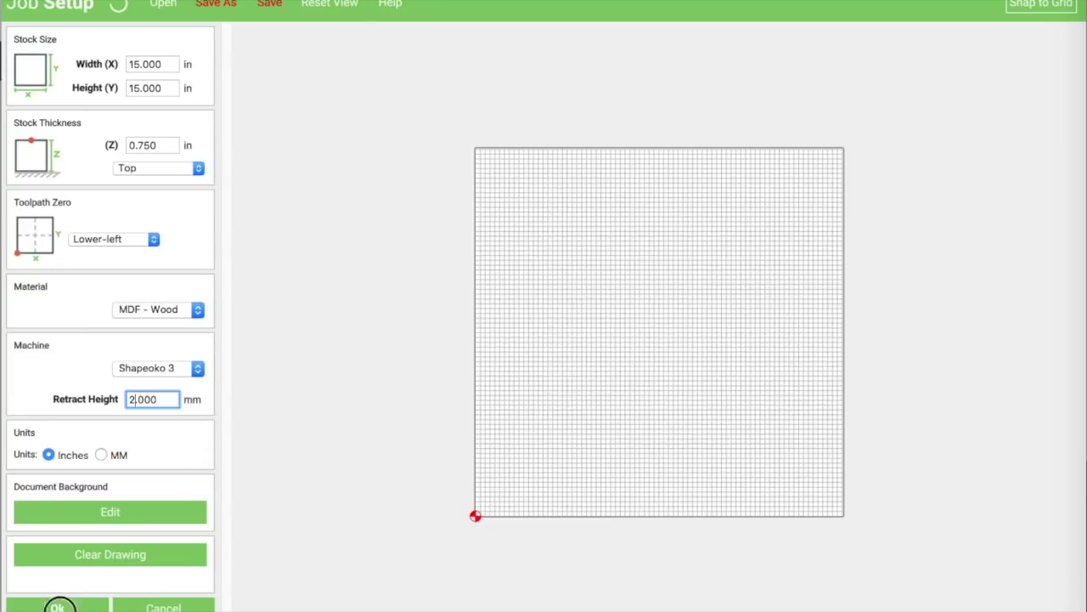
{"action": "left_click", "coordinate": [58, 606]}
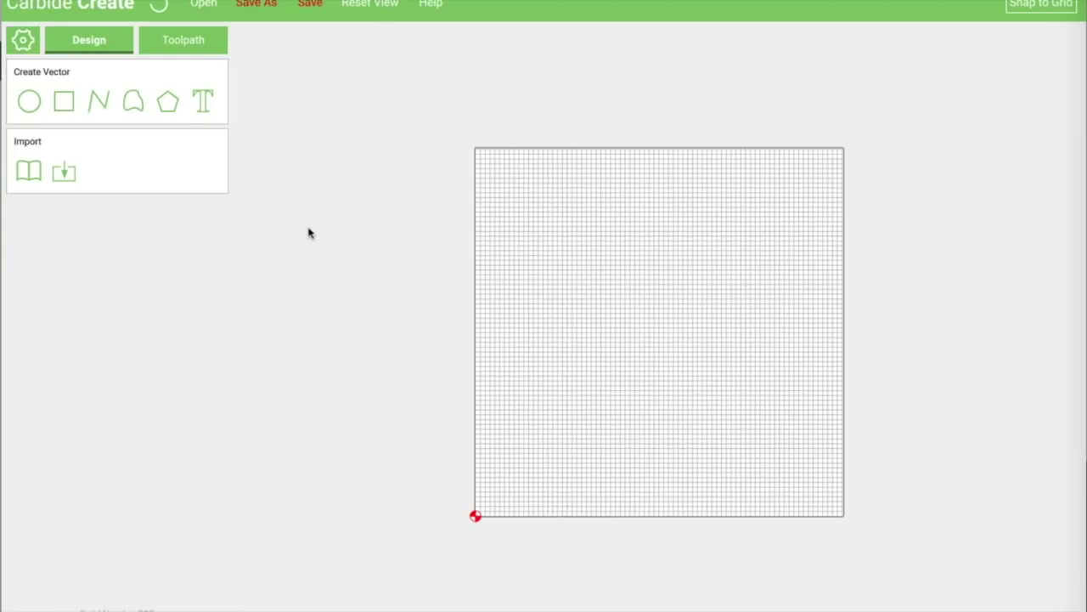
Import design1.svg from Desktop/Boxtops/Mystic Circle designs into the drawing.
{"action": "left_click", "coordinate": [64, 172]}
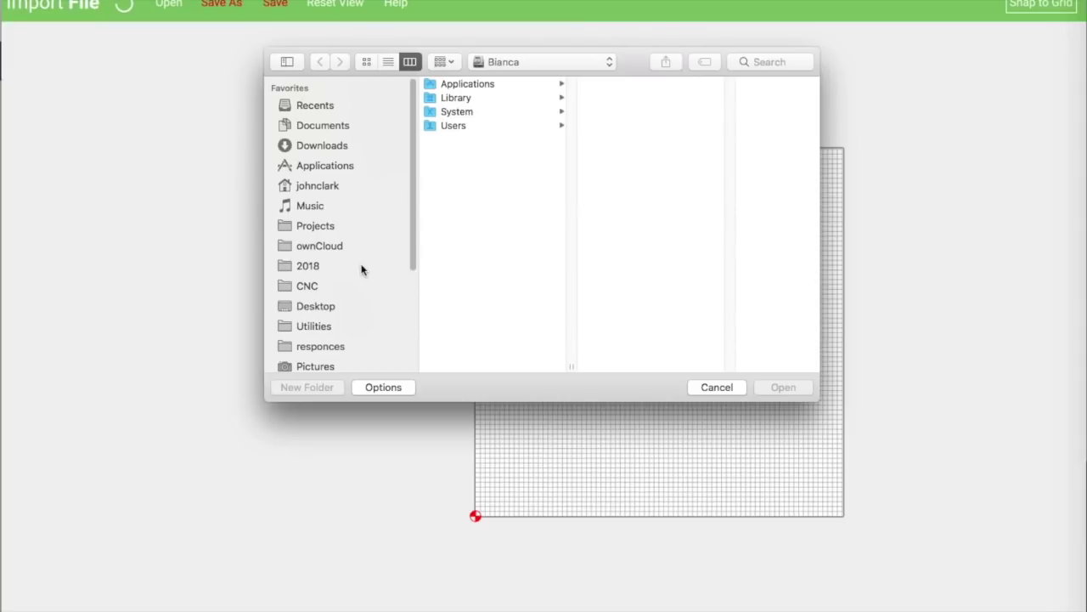
{"action": "left_click", "coordinate": [349, 308]}
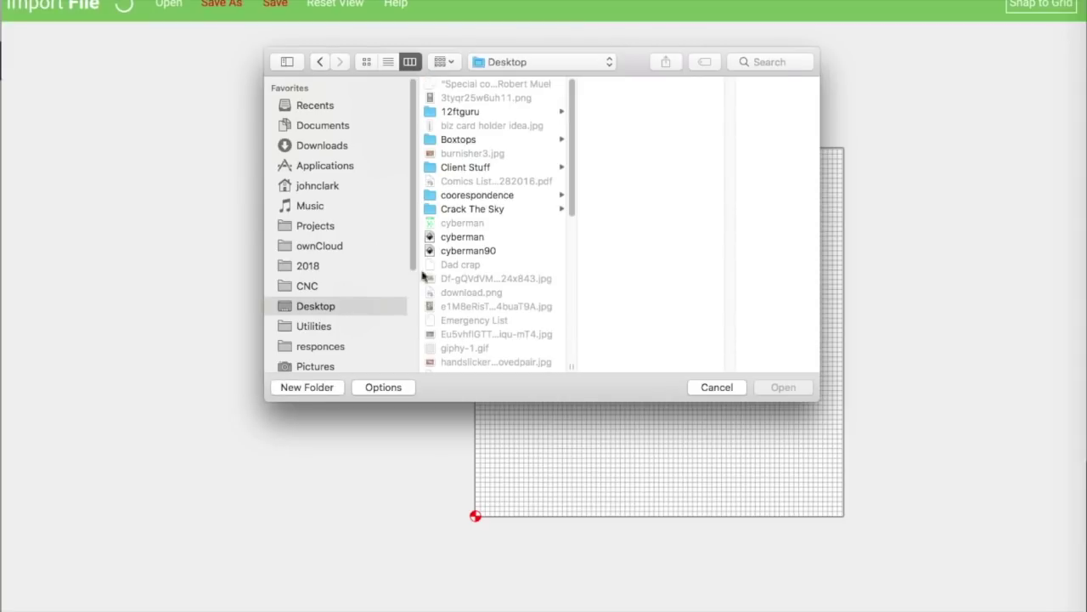
{"action": "left_click", "coordinate": [498, 141]}
{"action": "left_click", "coordinate": [620, 168]}
{"action": "left_click", "coordinate": [603, 198]}
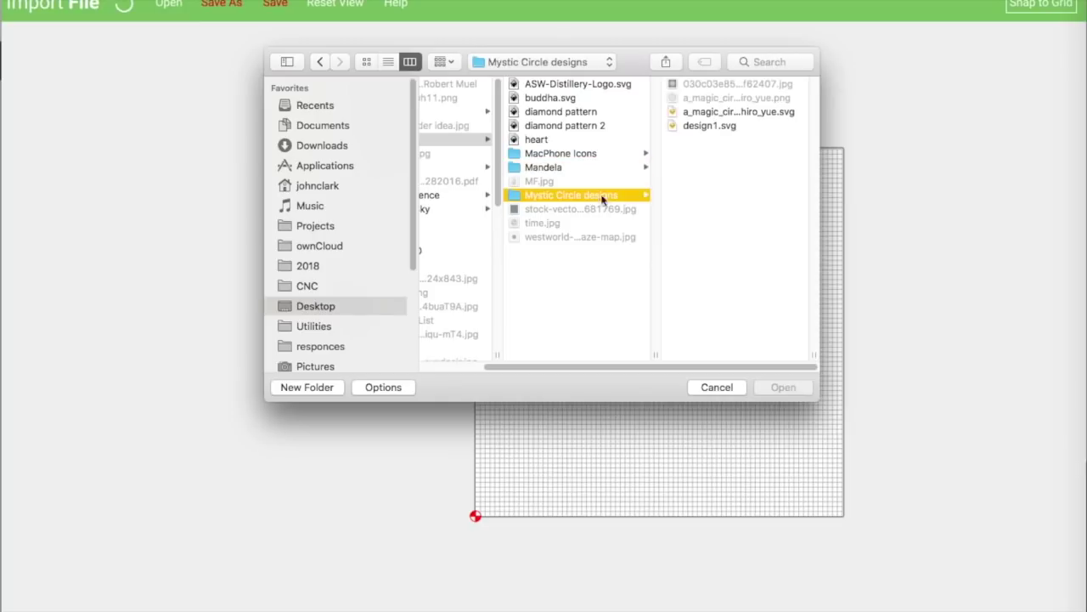
{"action": "left_click", "coordinate": [719, 126]}
{"action": "key", "text": "Return"}
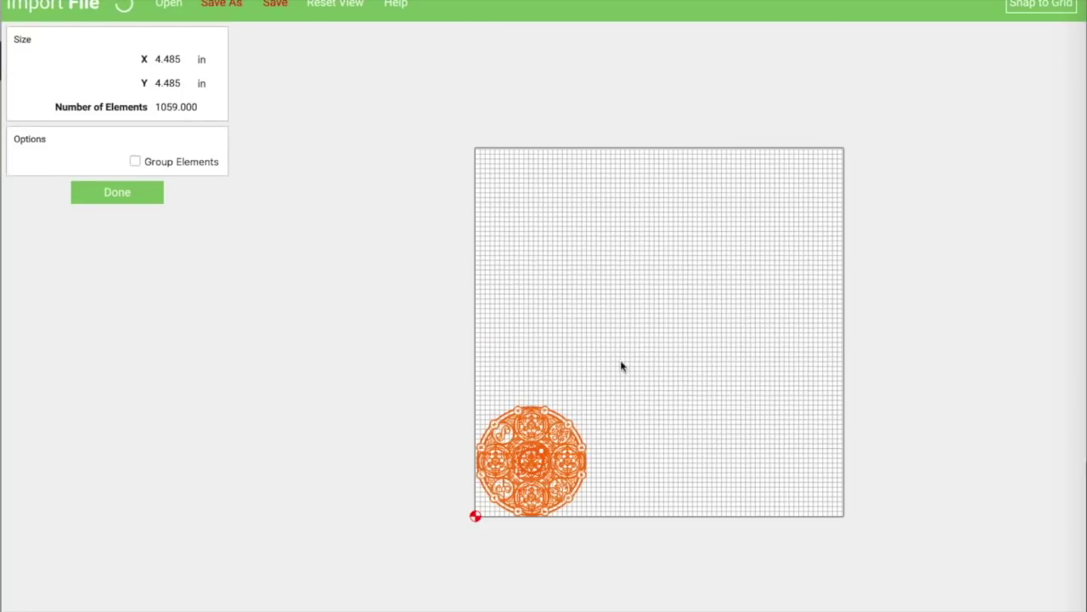
Finish importing the design with its elements grouped, and scale it to 14.485 in wide.
{"action": "left_click", "coordinate": [137, 161]}
{"action": "left_click", "coordinate": [126, 193]}
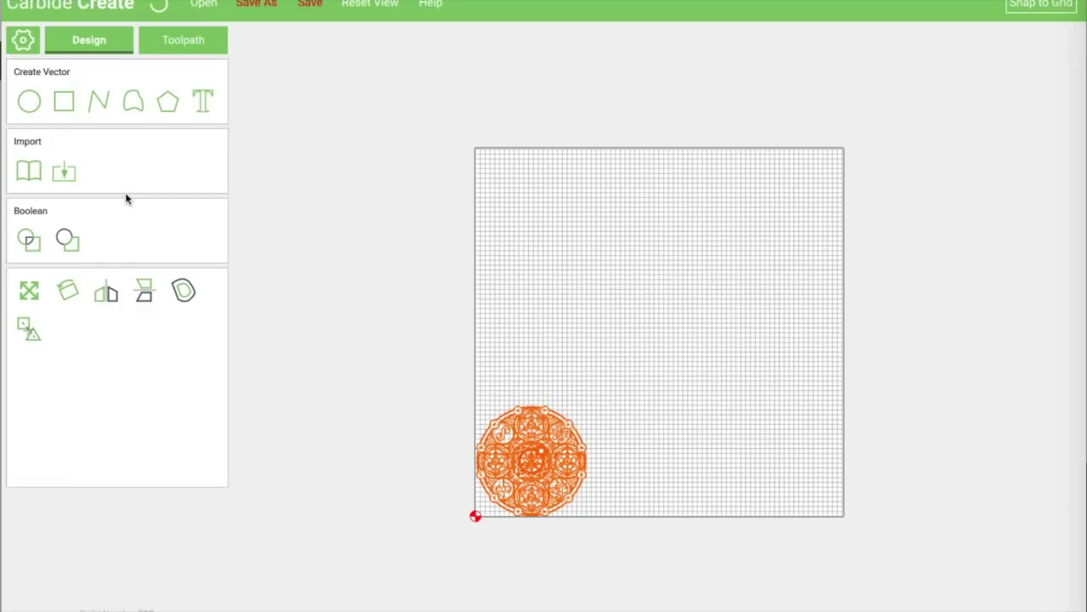
{"action": "left_click", "coordinate": [29, 293]}
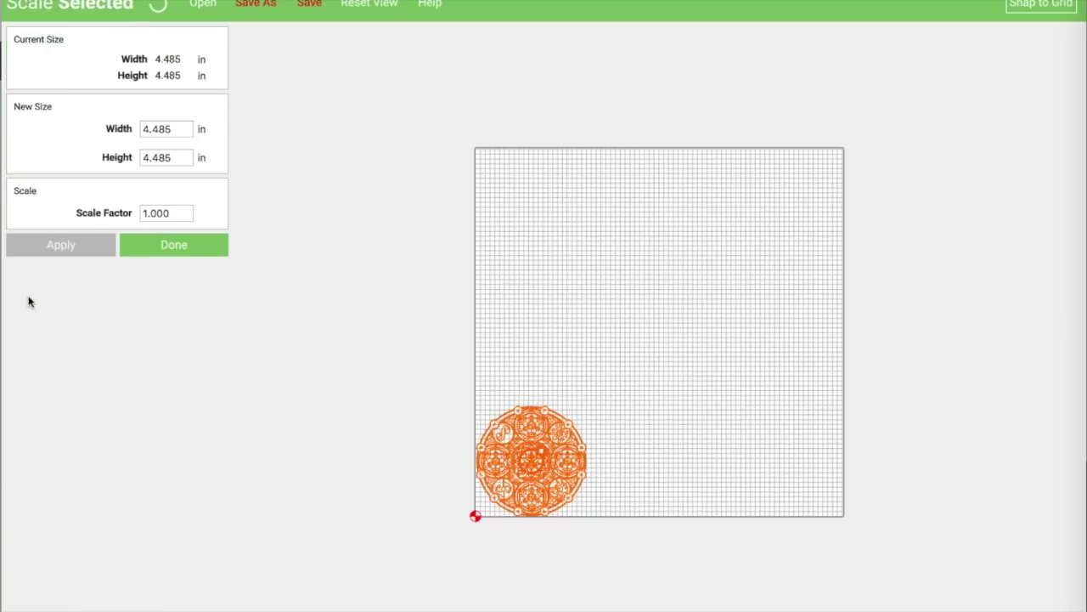
{"action": "left_click", "coordinate": [143, 130]}
{"action": "type", "text": "1"}
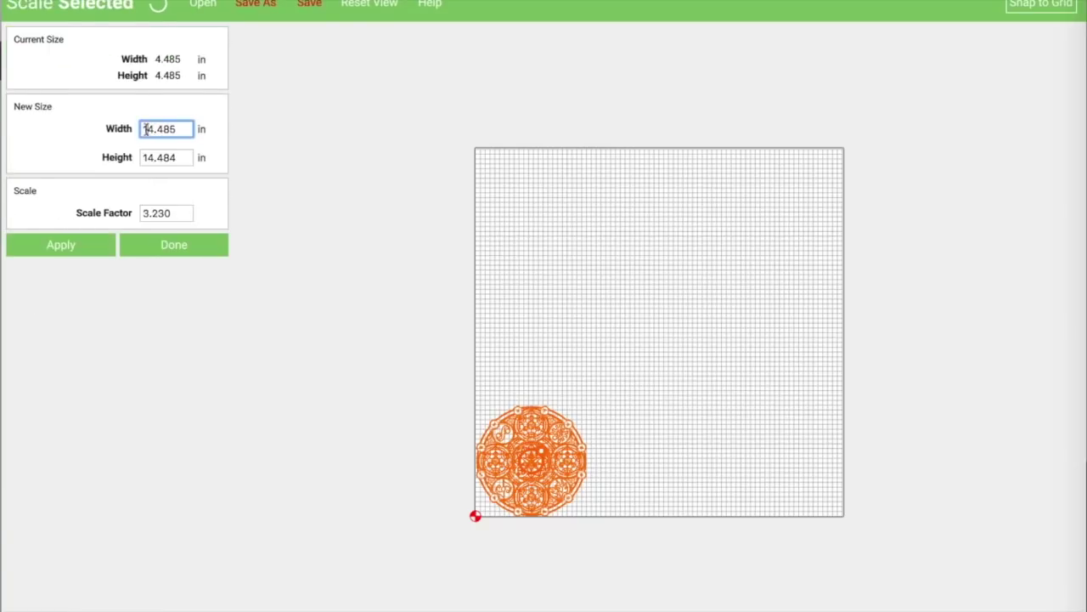
{"action": "left_click", "coordinate": [72, 250]}
Move the magic circle to the middle of the stock and scale it to 14 in wide.
{"action": "left_click", "coordinate": [580, 357]}
{"action": "left_click_drag", "start_coordinate": [580, 357], "coordinate": [698, 245]}
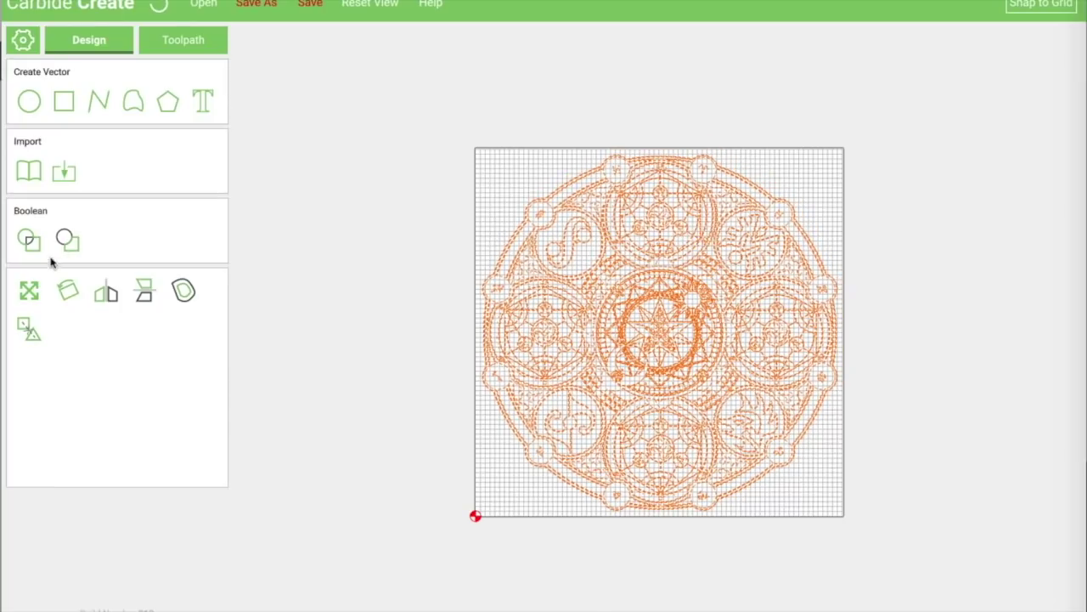
{"action": "left_click", "coordinate": [34, 291]}
{"action": "left_click_drag", "start_coordinate": [175, 130], "coordinate": [154, 128]}
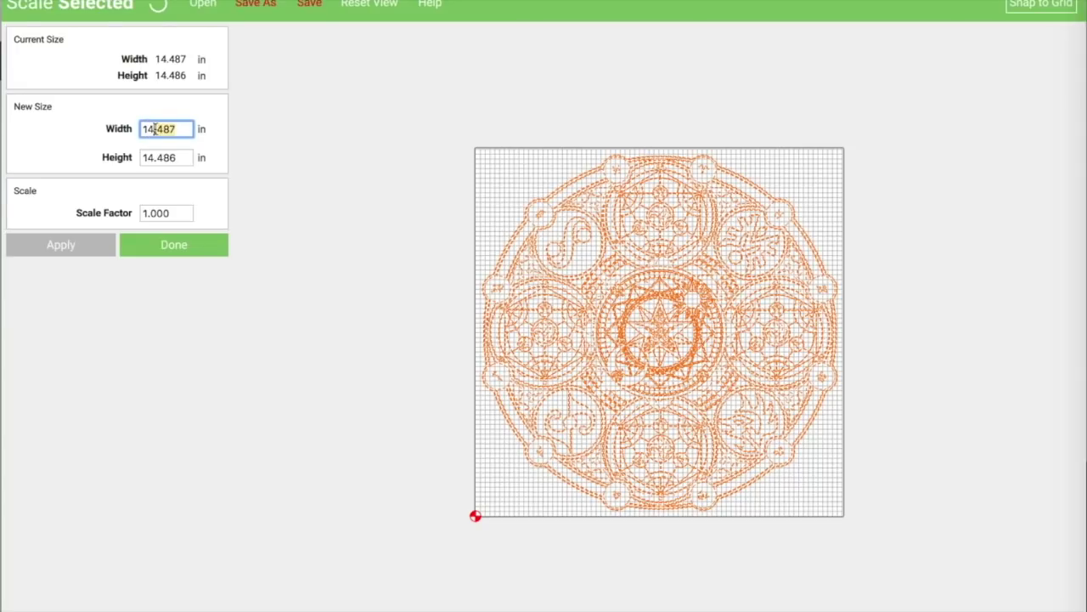
{"action": "key", "text": "BackSpace"}
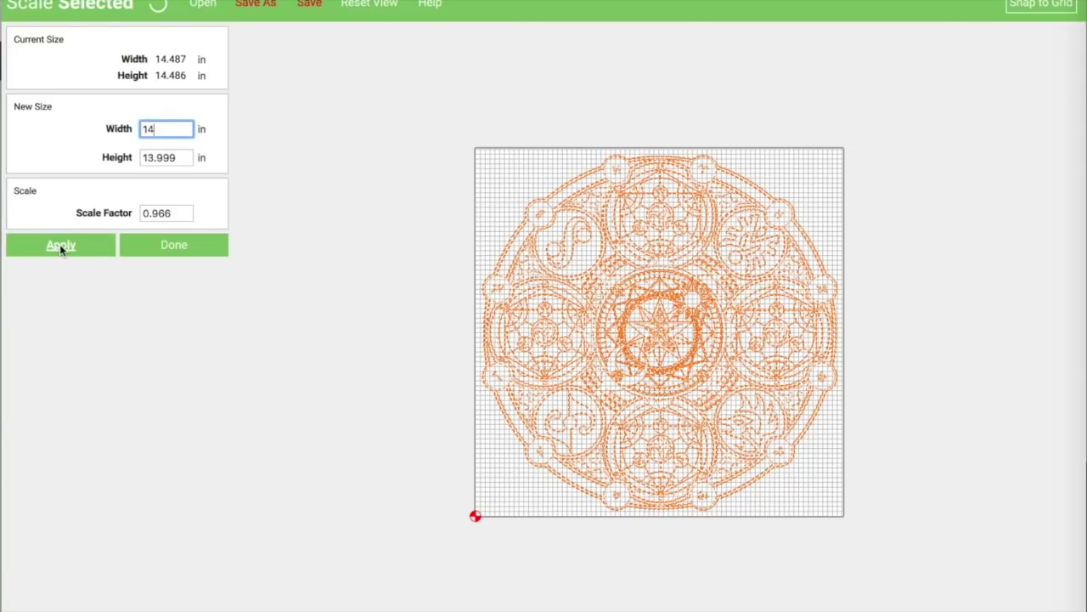
{"action": "left_click", "coordinate": [60, 243]}
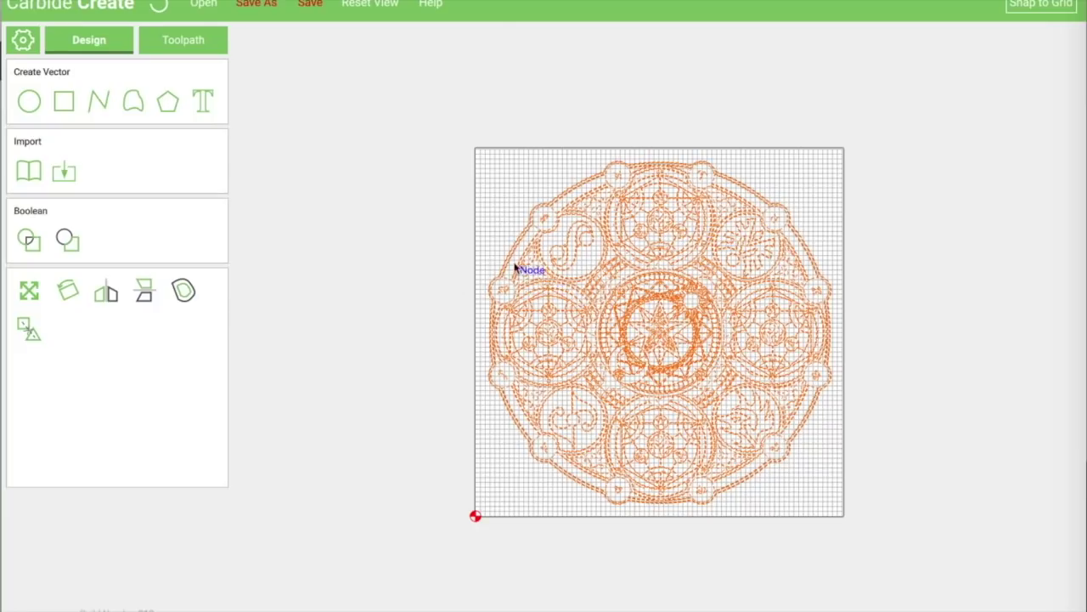
Ungroup the magic circle and clear the selection.
{"action": "left_click", "coordinate": [505, 223]}
{"action": "left_click", "coordinate": [522, 231]}
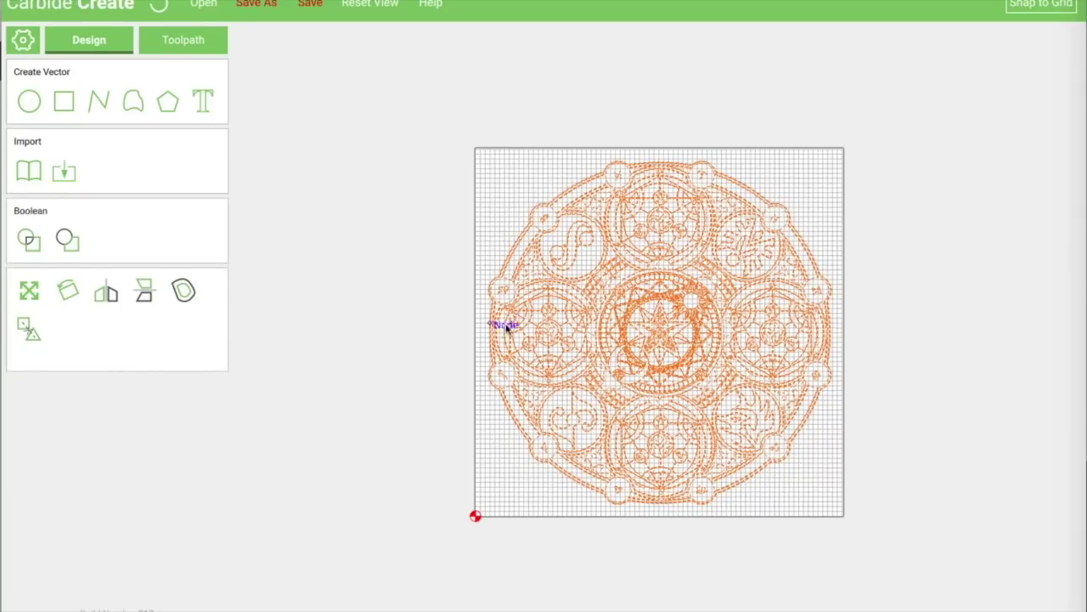
{"action": "left_click", "coordinate": [32, 336]}
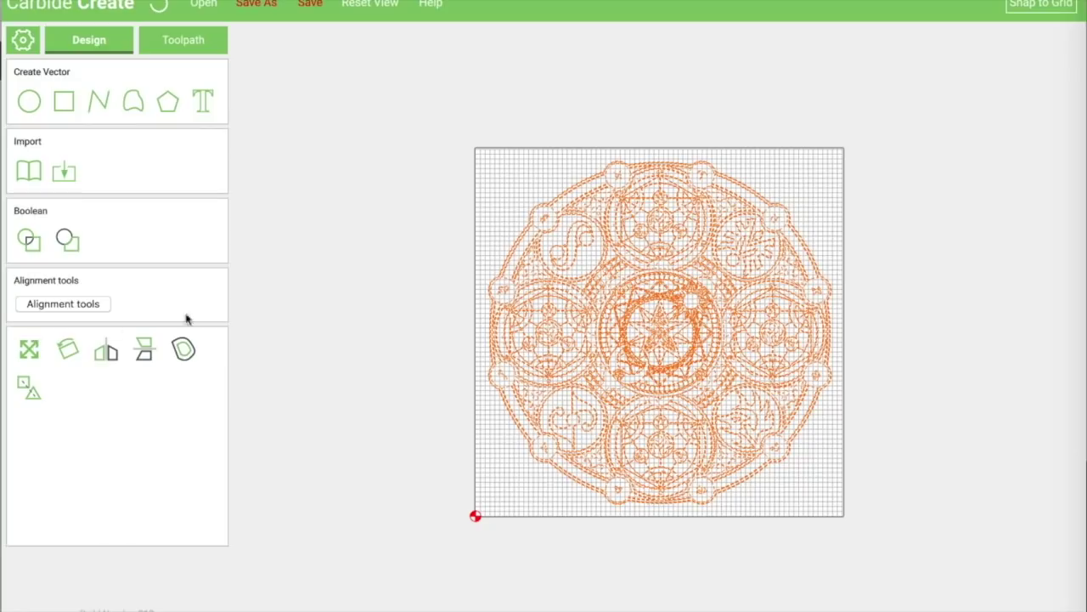
{"action": "left_click", "coordinate": [486, 217]}
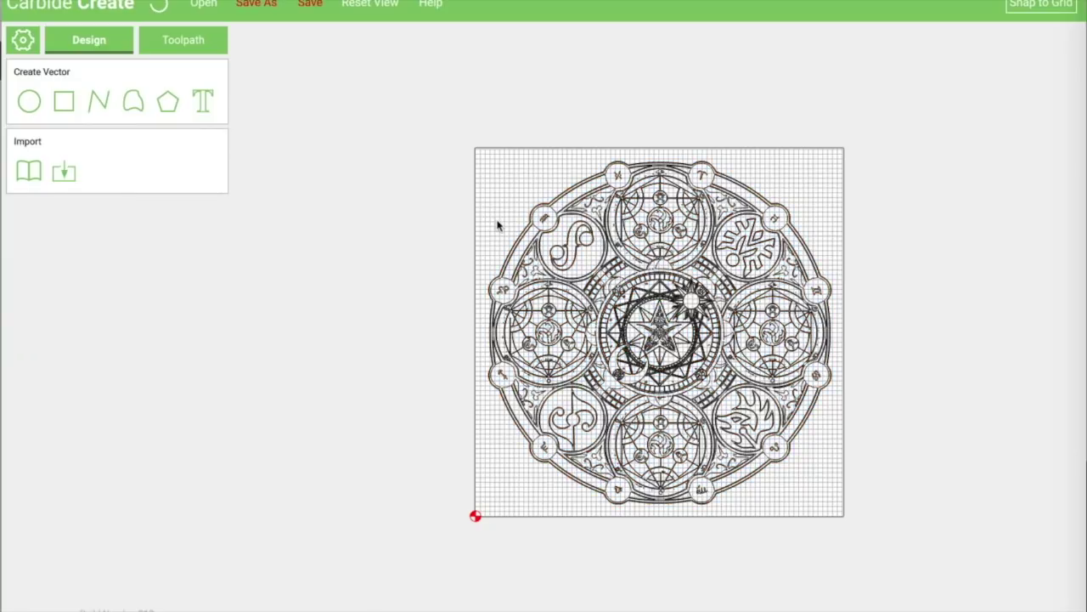
Select the outermost outline of the magic circle and offset it to the outside.
{"action": "scroll", "coordinate": [522, 234], "scroll_direction": "up", "scroll_amount": 5}
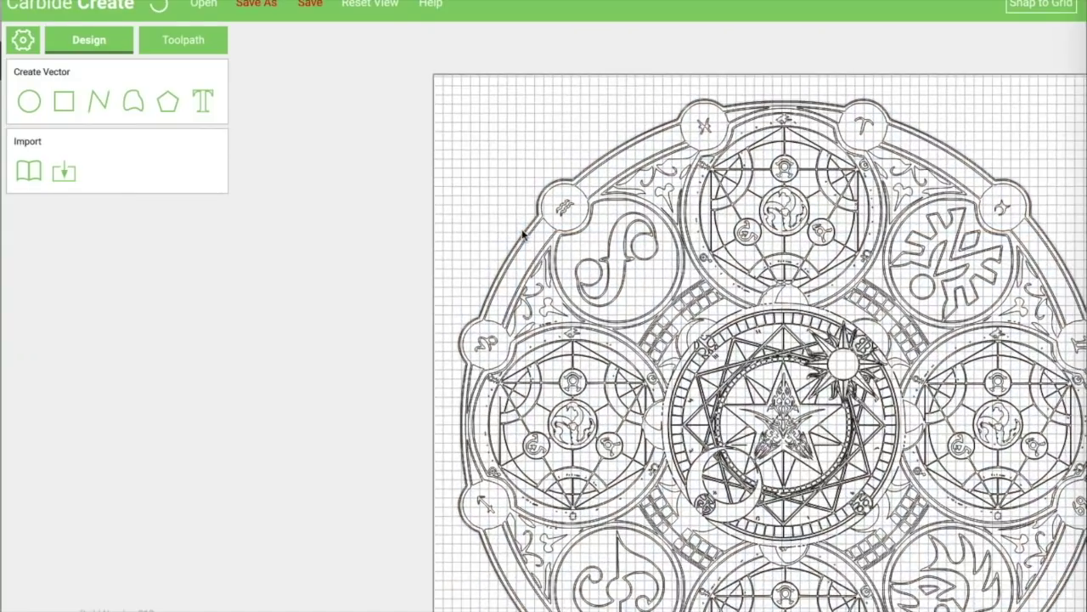
{"action": "scroll", "coordinate": [523, 234], "scroll_direction": "up", "scroll_amount": 4}
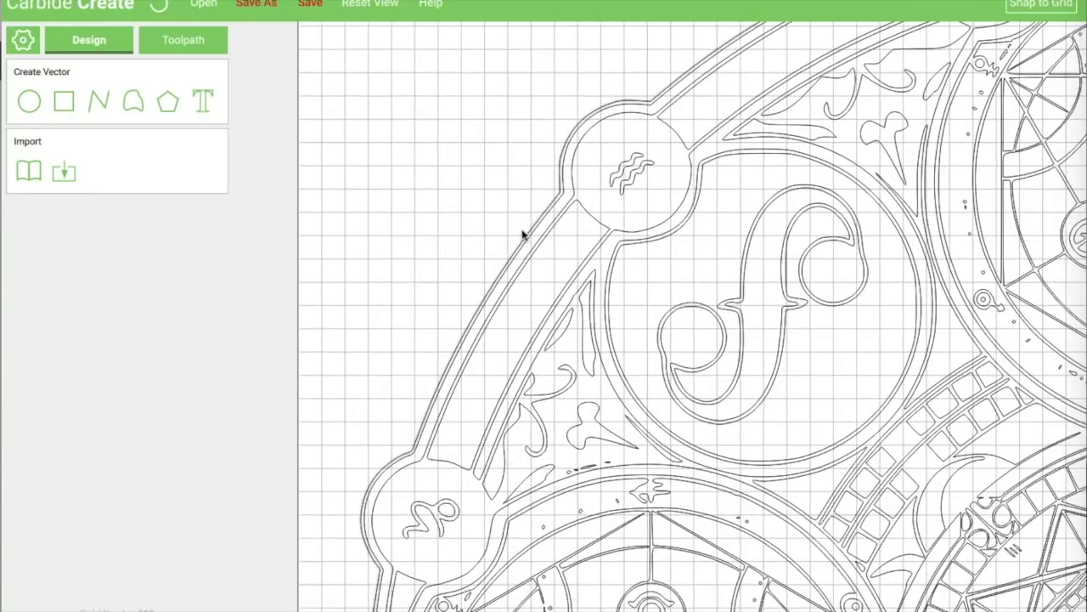
{"action": "left_click", "coordinate": [521, 235]}
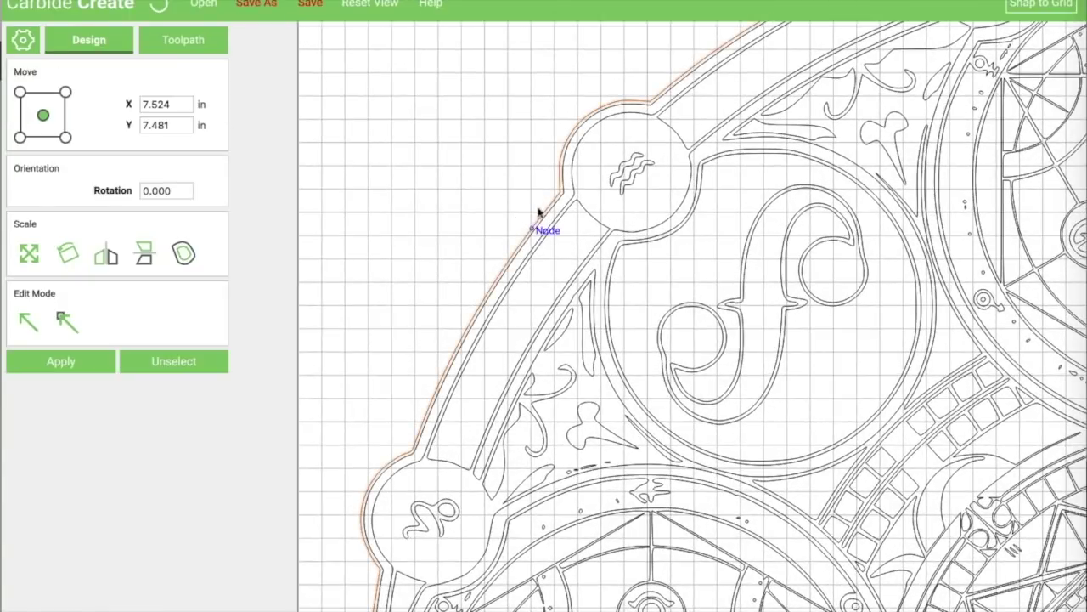
{"action": "left_click", "coordinate": [361, 4]}
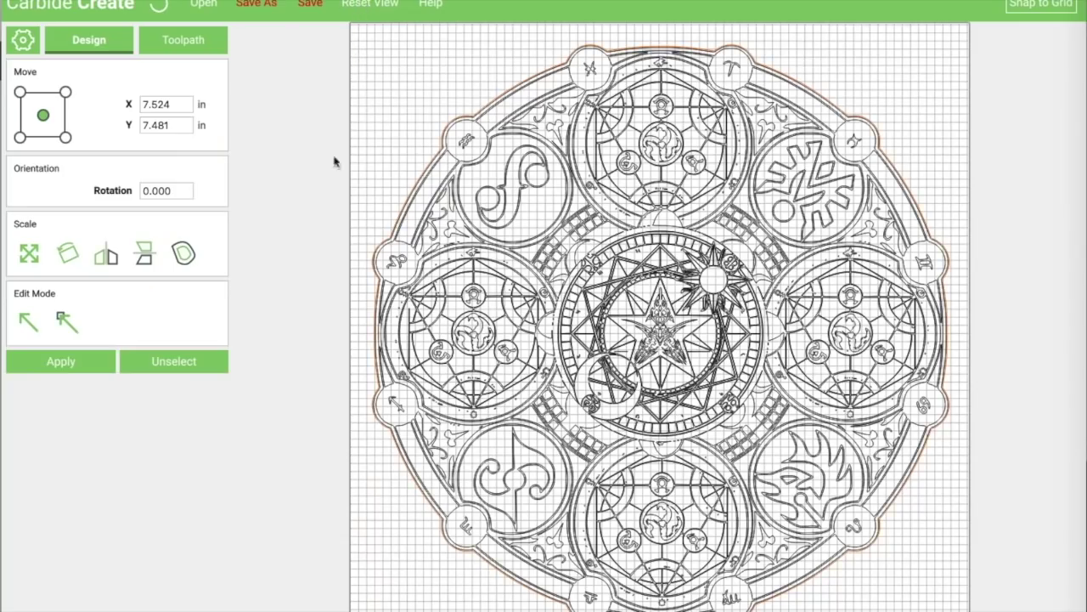
{"action": "left_click", "coordinate": [186, 255]}
{"action": "left_click_drag", "start_coordinate": [172, 95], "coordinate": [157, 93]}
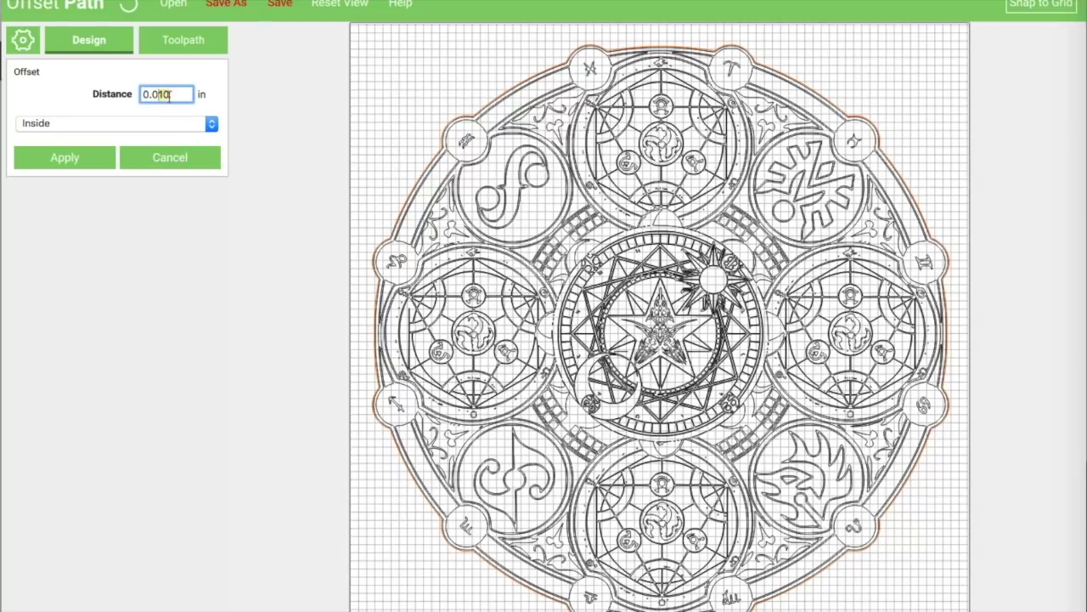
{"action": "key", "text": "BackSpace"}
{"action": "key", "text": "BackSpace"}
{"action": "left_click", "coordinate": [153, 124]}
{"action": "left_click", "coordinate": [146, 137]}
{"action": "left_click", "coordinate": [68, 159]}
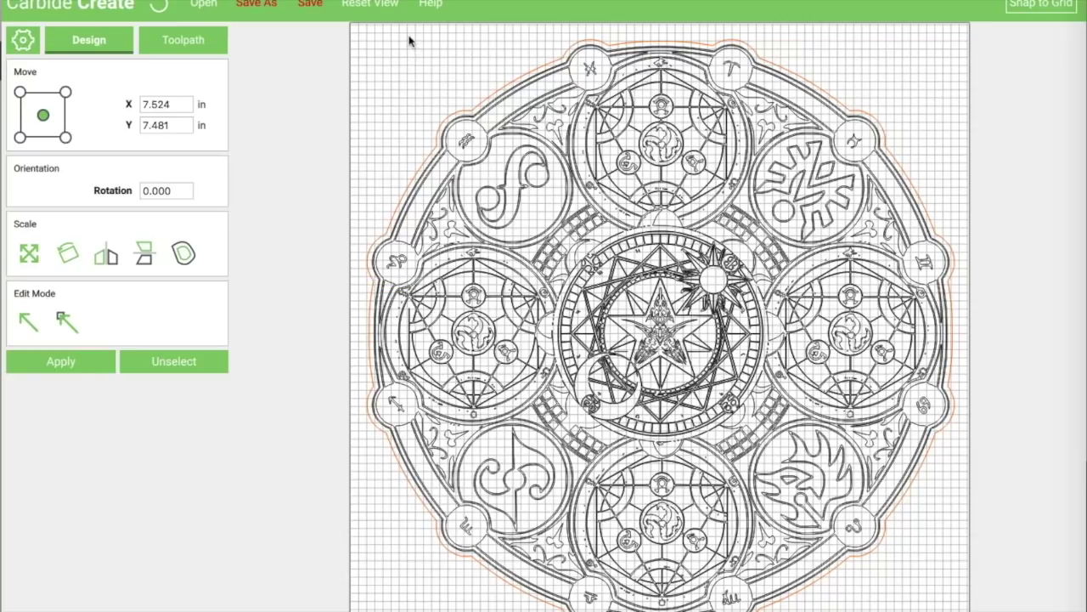
Group all the magic circle vectors except the new offset outline.
{"action": "mouse_move", "coordinate": [367, 36]}
{"action": "left_mouse_down"}
{"action": "mouse_move", "coordinate": [530, 111]}
{"action": "mouse_move", "coordinate": [858, 450]}
{"action": "mouse_move", "coordinate": [930, 589]}
{"action": "mouse_move", "coordinate": [966, 611]}
{"action": "left_mouse_up"}
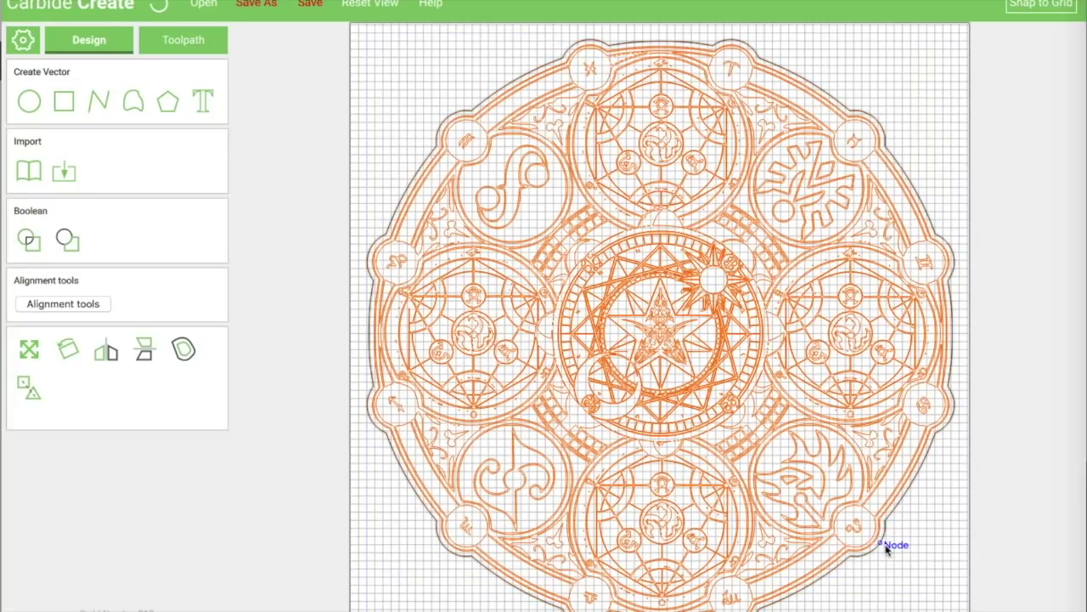
{"action": "left_click", "coordinate": [30, 391]}
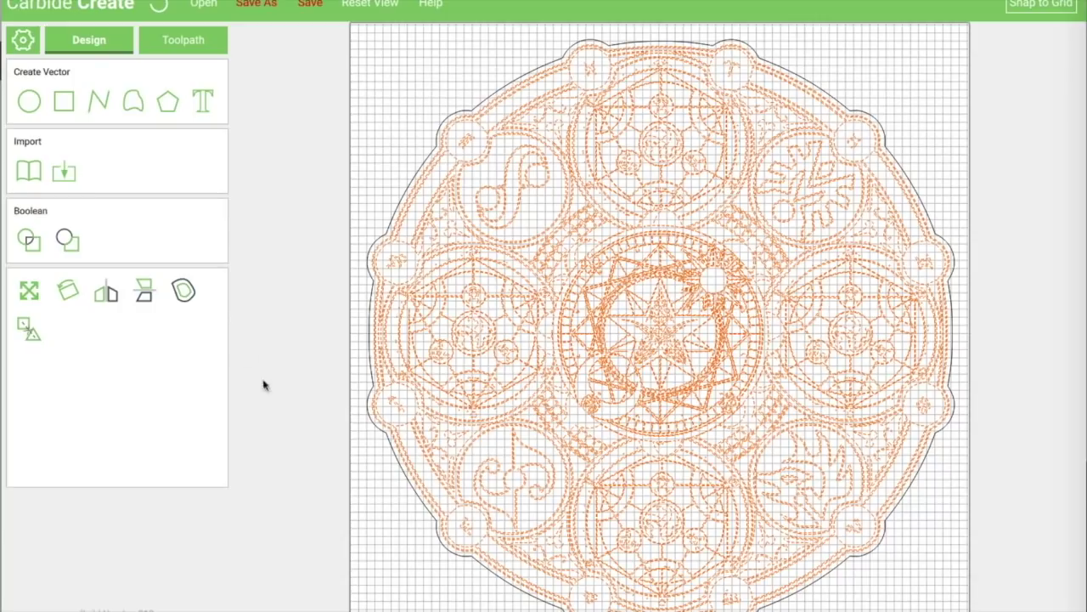
Create a V Carve toolpath on the grouped design with the #11 0.500 in Vee tool, and name it Vcarve.
{"action": "left_click", "coordinate": [190, 40]}
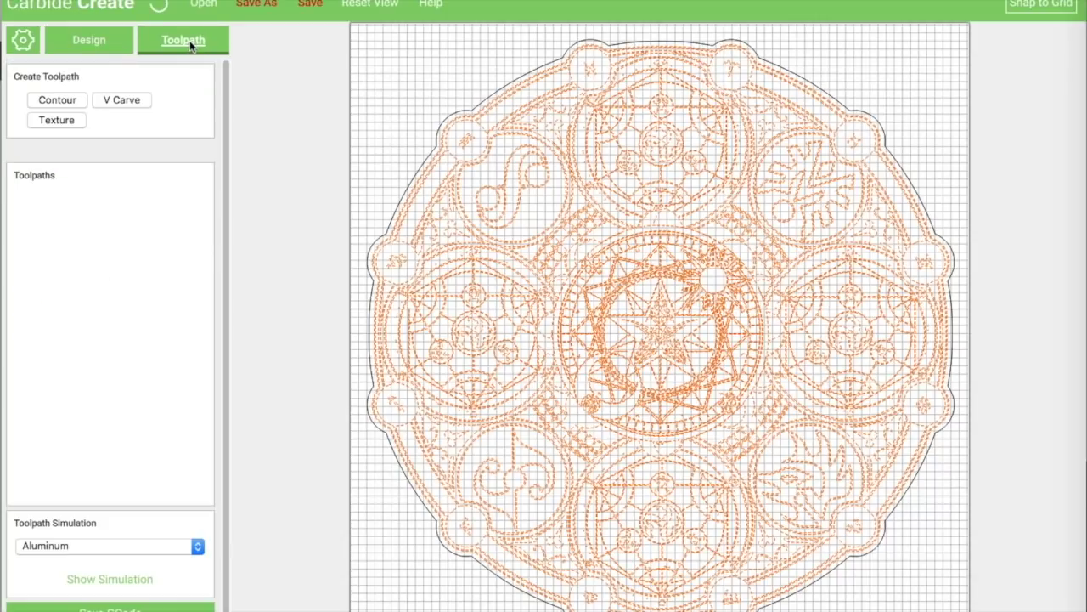
{"action": "left_click", "coordinate": [123, 100]}
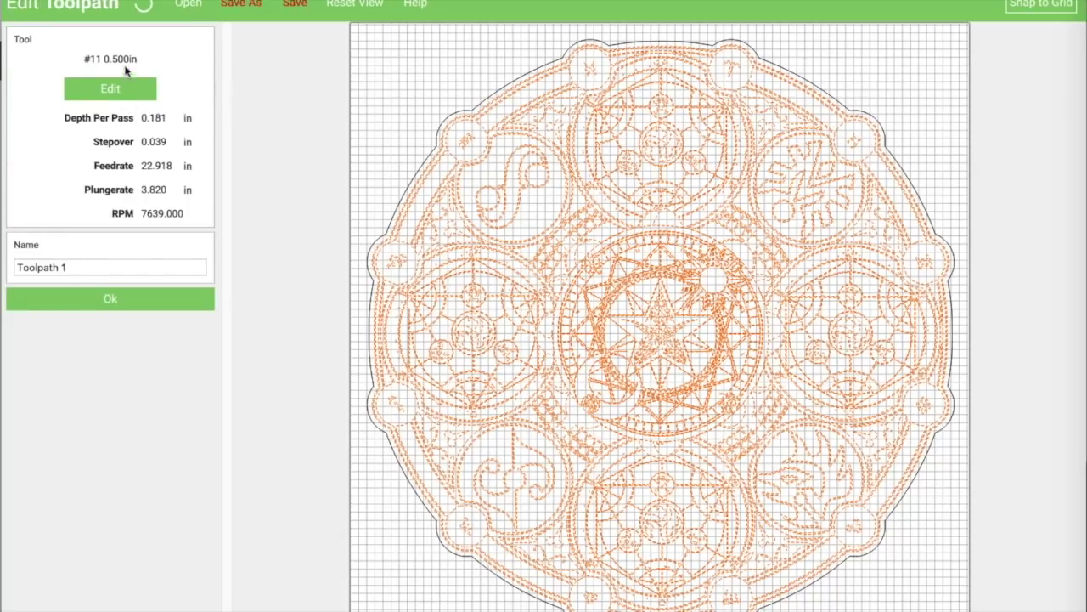
{"action": "left_click", "coordinate": [116, 89]}
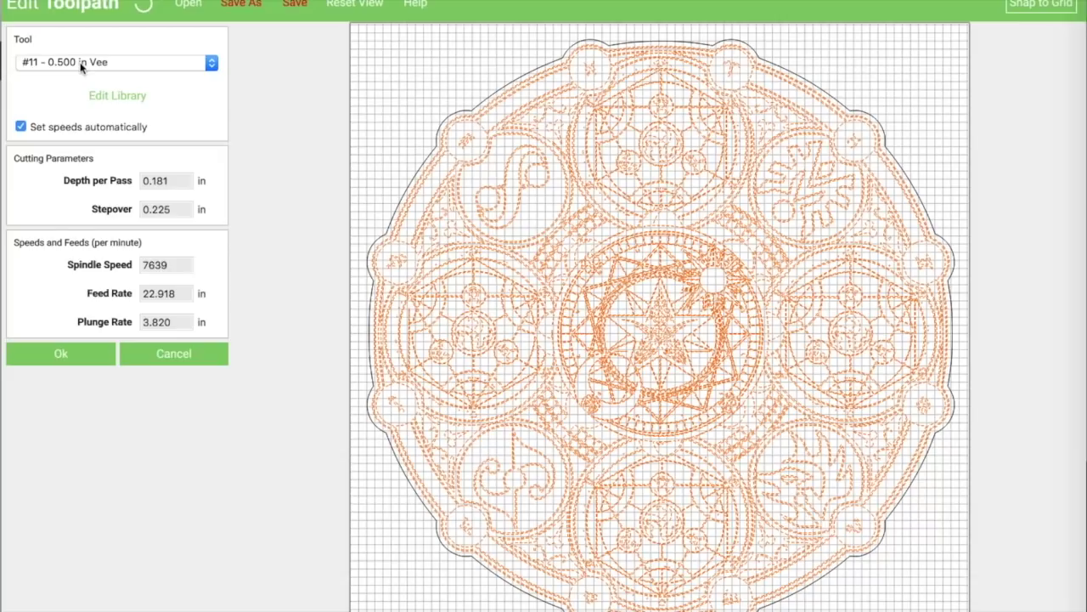
{"action": "left_click", "coordinate": [63, 354]}
{"action": "left_click_drag", "start_coordinate": [69, 270], "coordinate": [15, 269]}
{"action": "type", "text": "Va"}
{"action": "key", "text": "BackSpace"}
{"action": "type", "text": "carve"}
{"action": "left_click", "coordinate": [113, 304]}
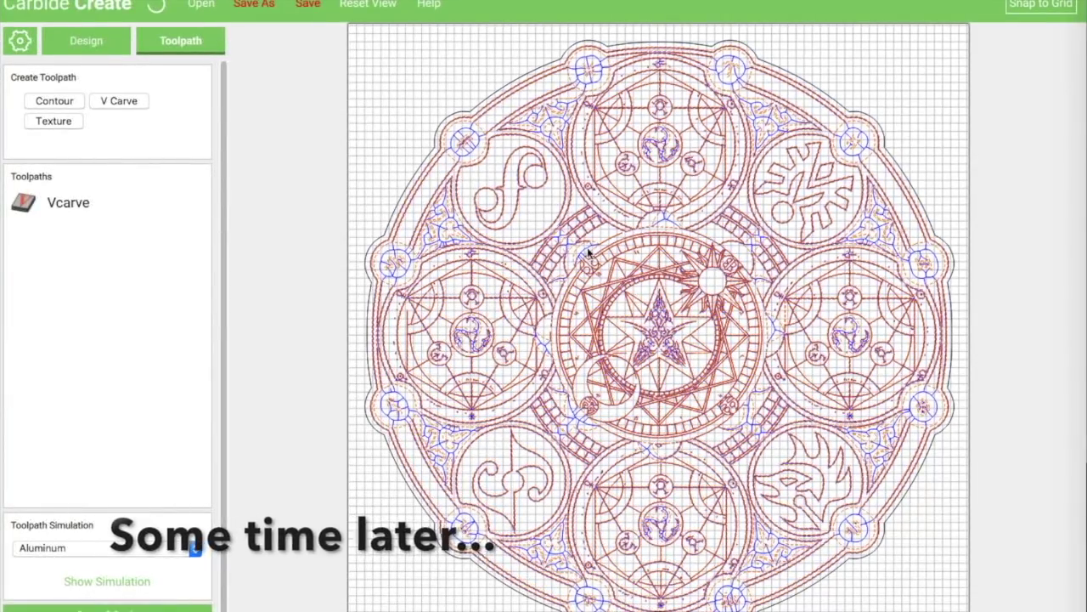
Examine the Vcarve toolpath lines up close around the central star and the surrounding circles.
{"action": "scroll", "coordinate": [561, 249], "scroll_direction": "up", "scroll_amount": 3}
{"action": "scroll", "coordinate": [561, 249], "scroll_direction": "up", "scroll_amount": 5}
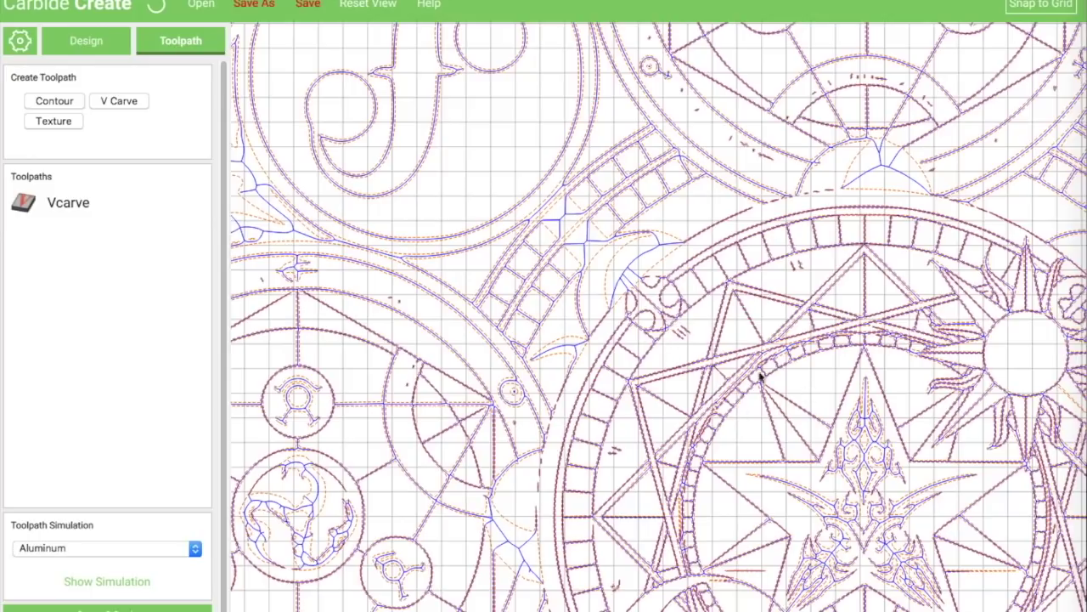
{"action": "scroll", "coordinate": [684, 401], "scroll_direction": "up", "scroll_amount": 2}
{"action": "scroll", "coordinate": [685, 401], "scroll_direction": "down", "scroll_amount": 3}
{"action": "scroll", "coordinate": [685, 401], "scroll_direction": "down", "scroll_amount": 5}
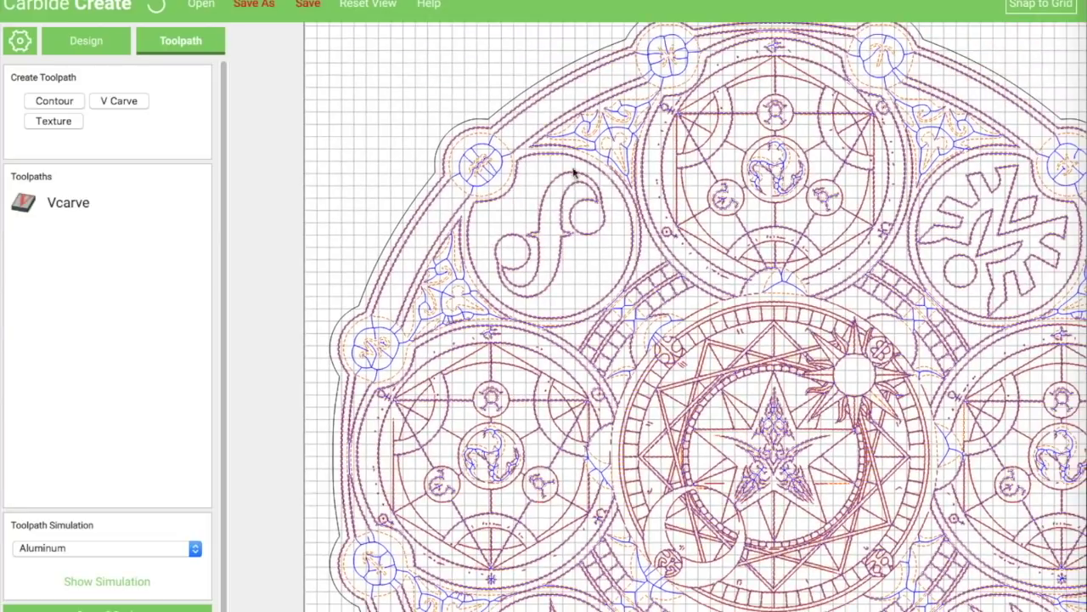
{"action": "left_click", "coordinate": [363, 7]}
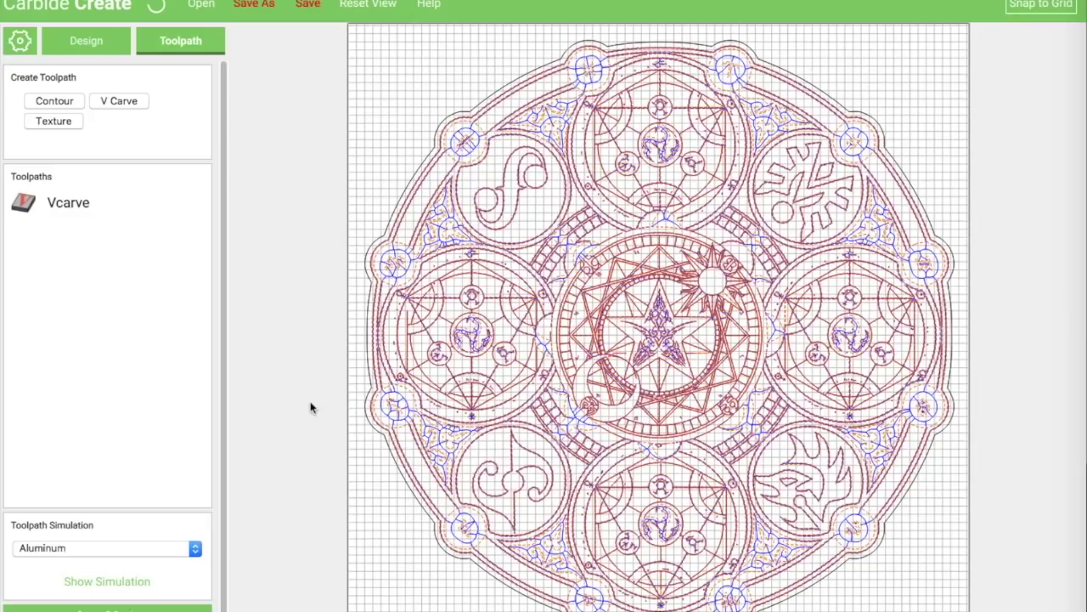
Simulate the Vcarve toolpath in MDF and examine the carved result.
{"action": "left_click", "coordinate": [125, 548]}
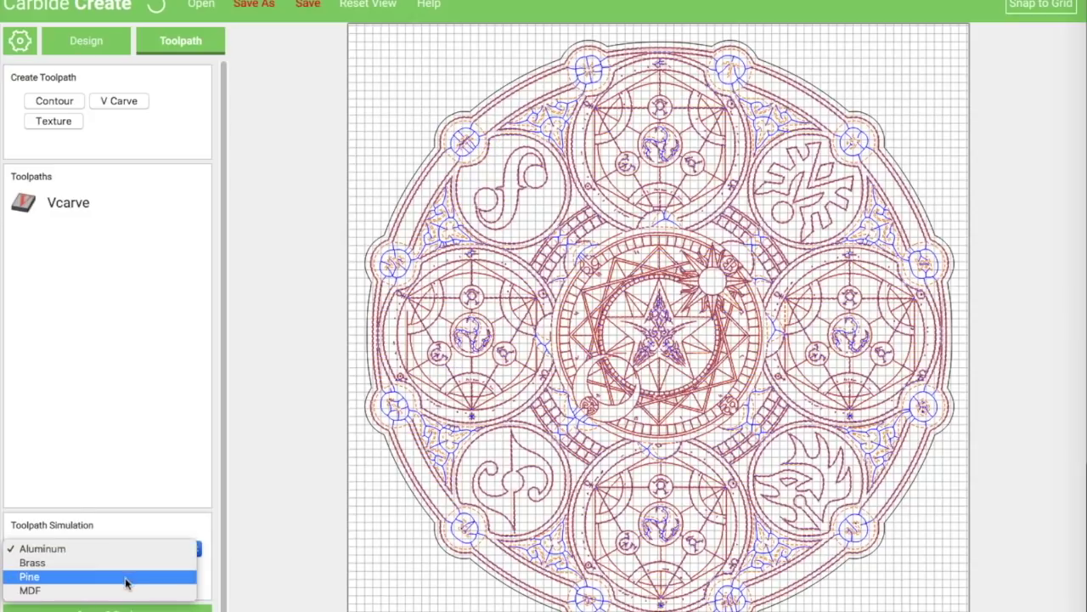
{"action": "left_click", "coordinate": [127, 589]}
{"action": "left_click", "coordinate": [124, 583]}
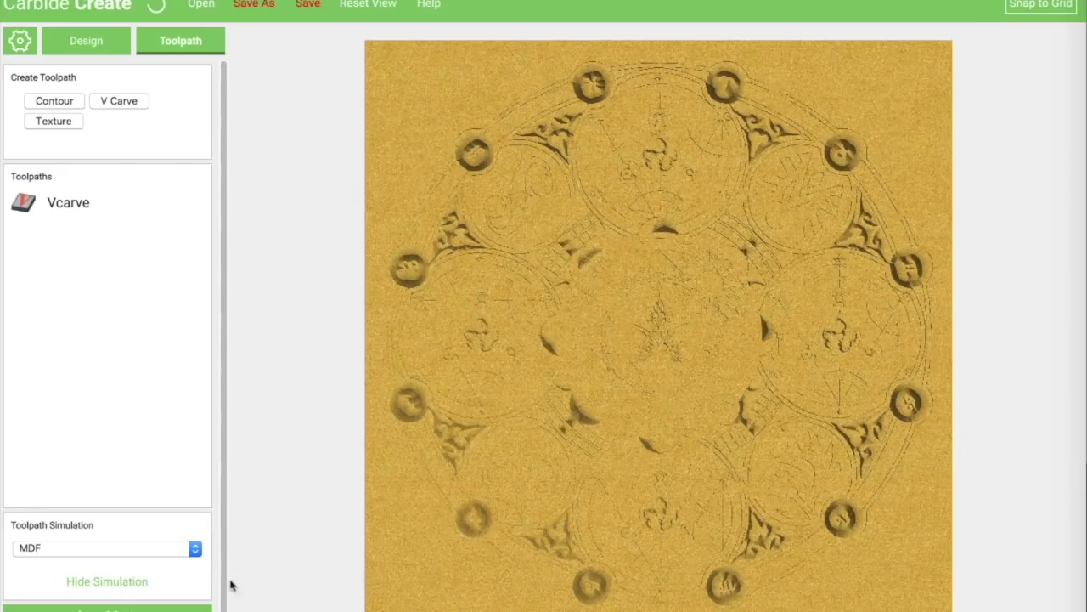
{"action": "scroll", "coordinate": [427, 374], "scroll_direction": "down", "scroll_amount": 3}
{"action": "scroll", "coordinate": [427, 374], "scroll_direction": "up", "scroll_amount": 6}
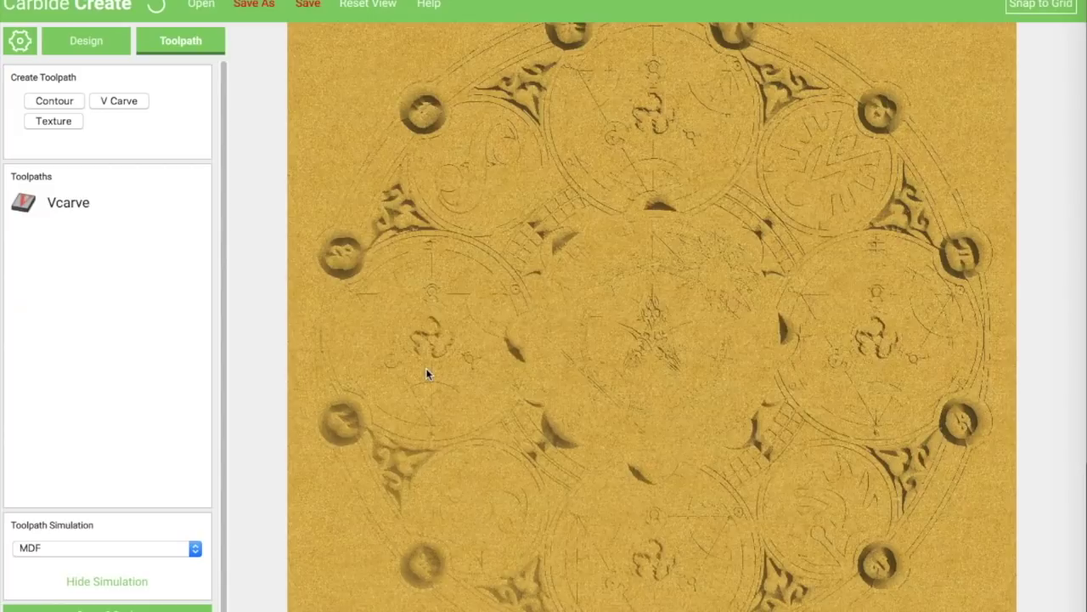
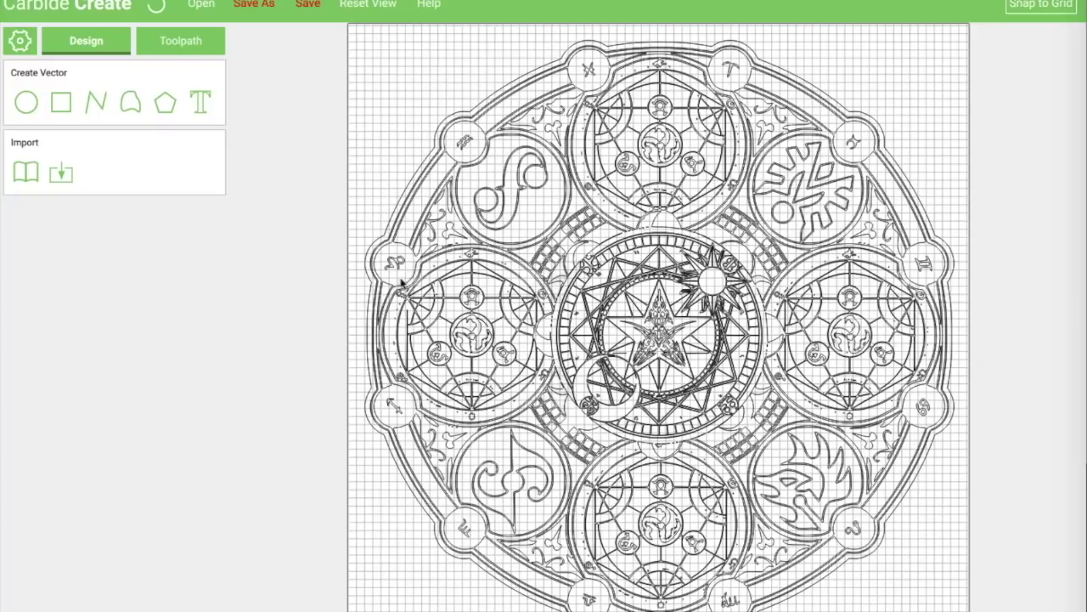
Draw a circle of about 0.51 in radius over the upper-left Capricorn medallion and align it at about X 1.14, Y 9.20 in.
{"action": "scroll", "coordinate": [400, 283], "scroll_direction": "up", "scroll_amount": 2}
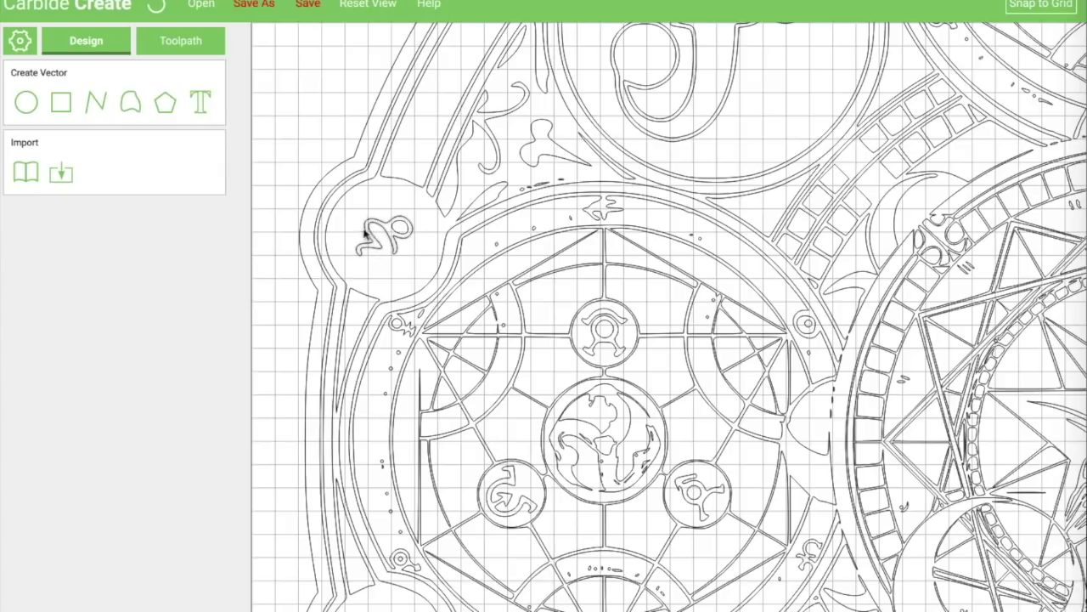
{"action": "left_click", "coordinate": [25, 103]}
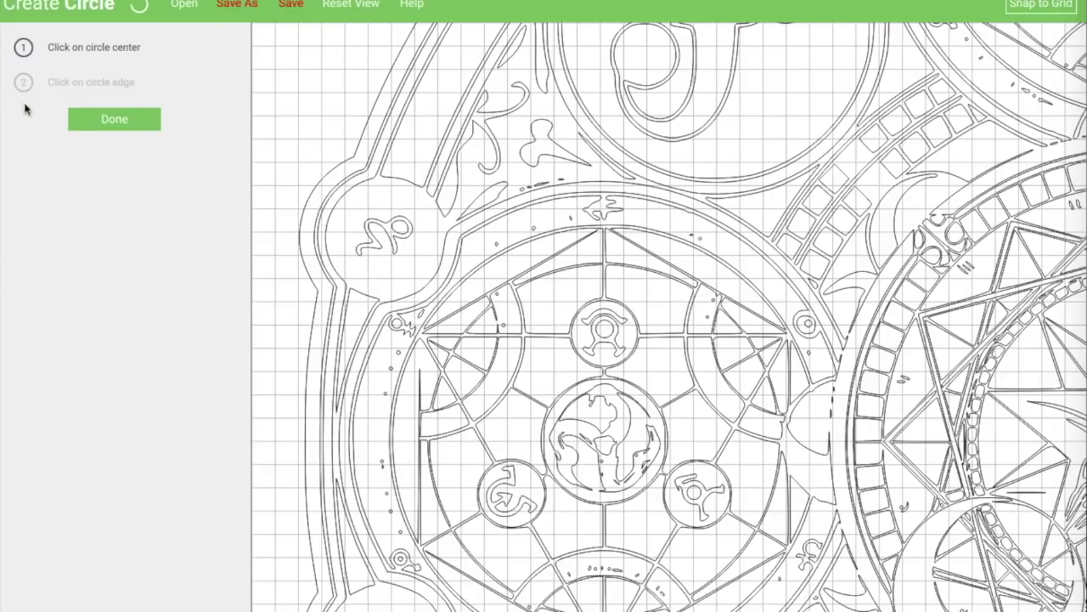
{"action": "left_click", "coordinate": [380, 242]}
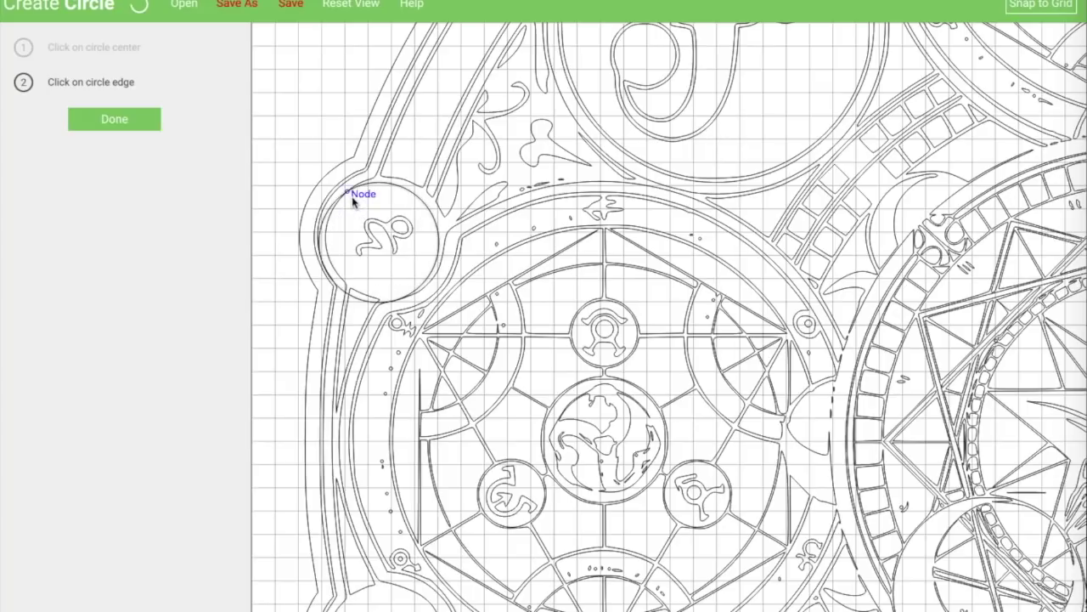
{"action": "left_click", "coordinate": [353, 198]}
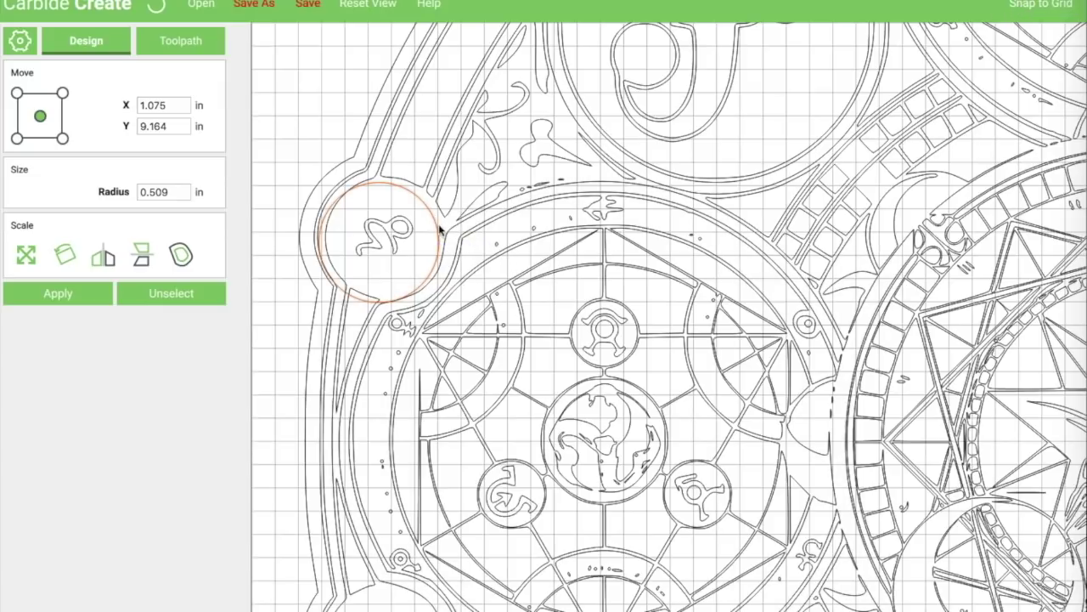
{"action": "left_click_drag", "start_coordinate": [437, 223], "coordinate": [446, 221]}
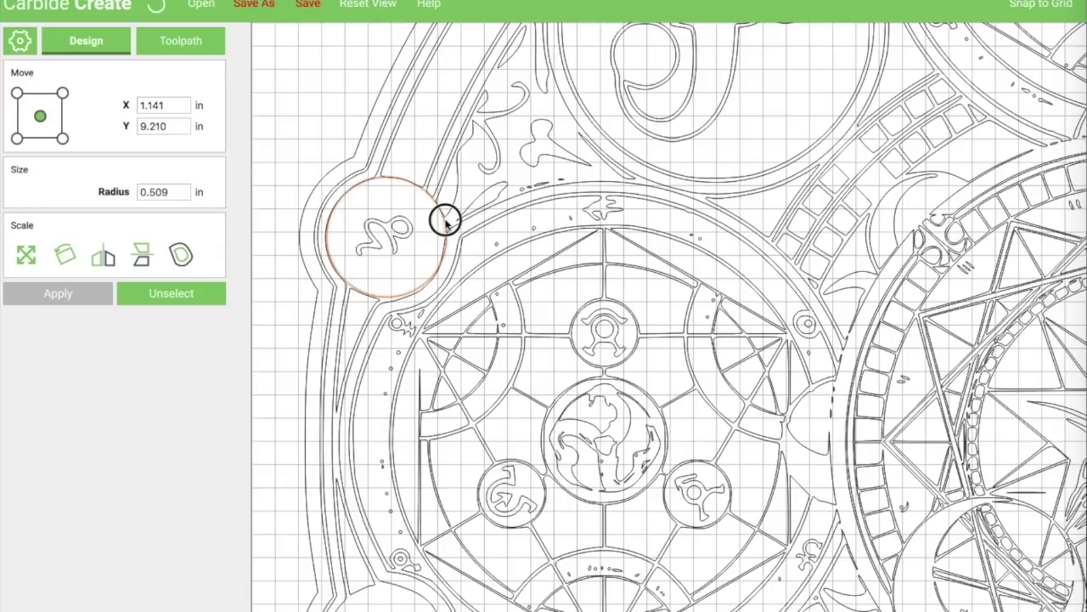
{"action": "left_click_drag", "start_coordinate": [446, 221], "coordinate": [445, 220]}
Reduce the radius of the circle around the Capricorn medallion to 0.470 in, trying 0.450 in first.
{"action": "left_click_drag", "start_coordinate": [173, 193], "coordinate": [151, 193]}
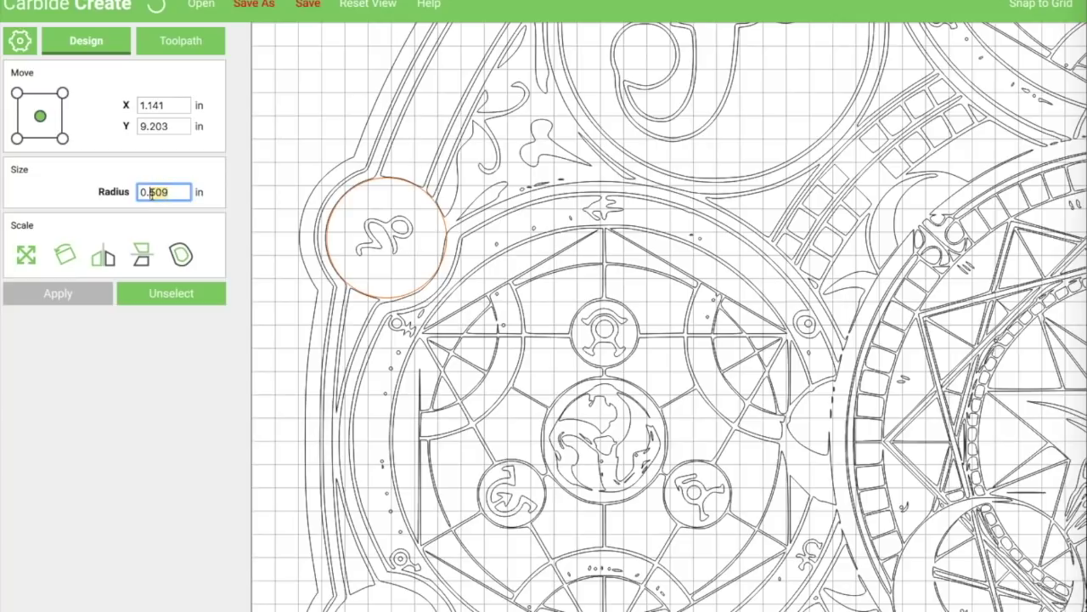
{"action": "type", "text": "450"}
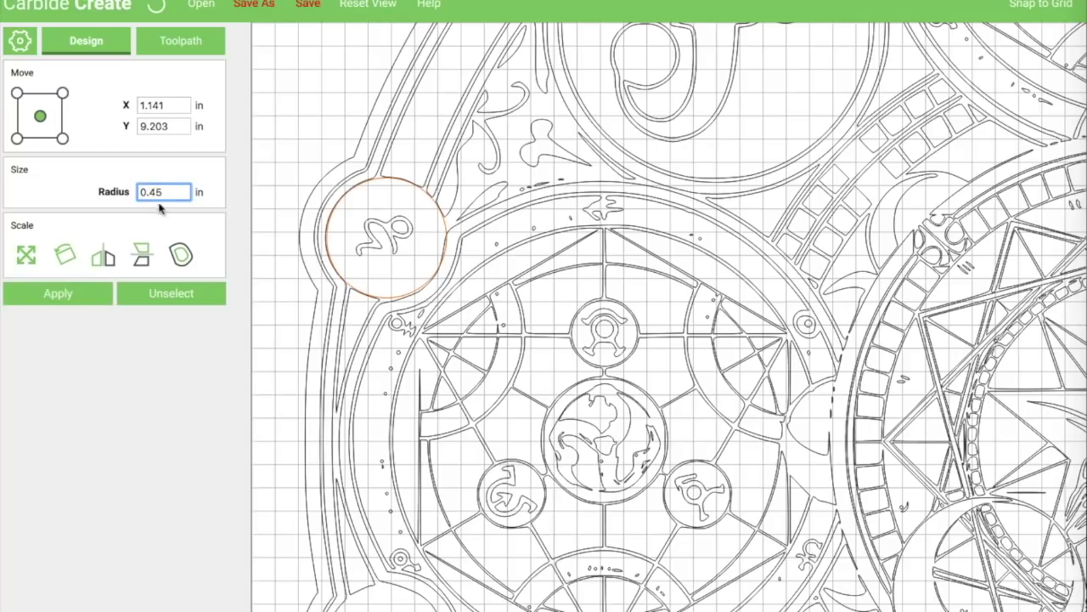
{"action": "left_click", "coordinate": [67, 294]}
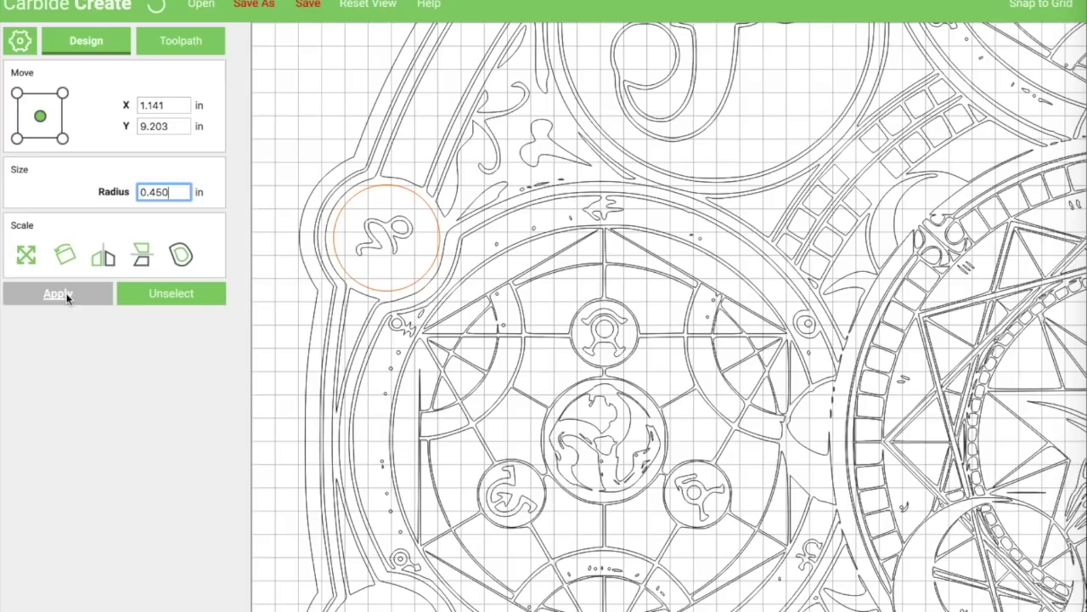
{"action": "key", "text": "BackSpace"}
{"action": "key", "text": "BackSpace"}
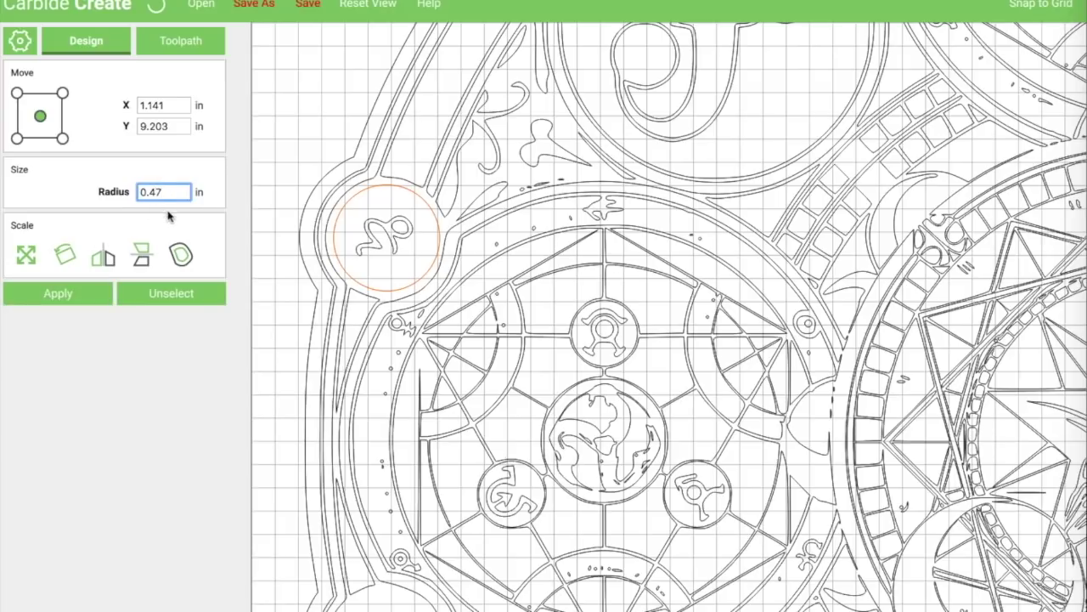
{"action": "left_click", "coordinate": [71, 296]}
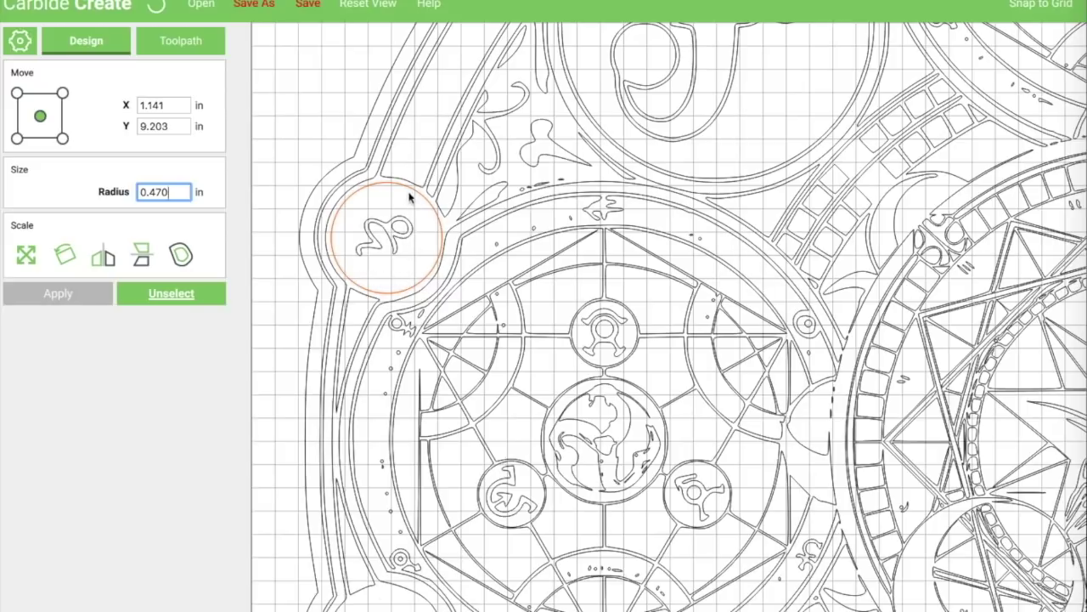
Edit the Vcarve toolpath so it is recalculated with the whole design selected, including the new Capricorn medallion circle.
{"action": "left_click", "coordinate": [381, 8]}
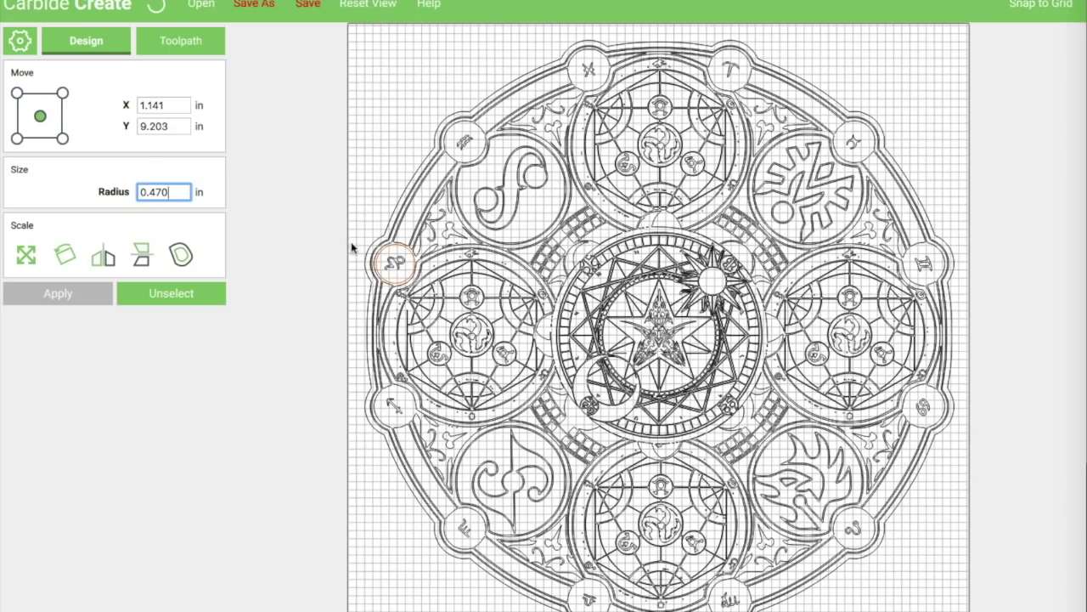
{"action": "left_click", "coordinate": [193, 39]}
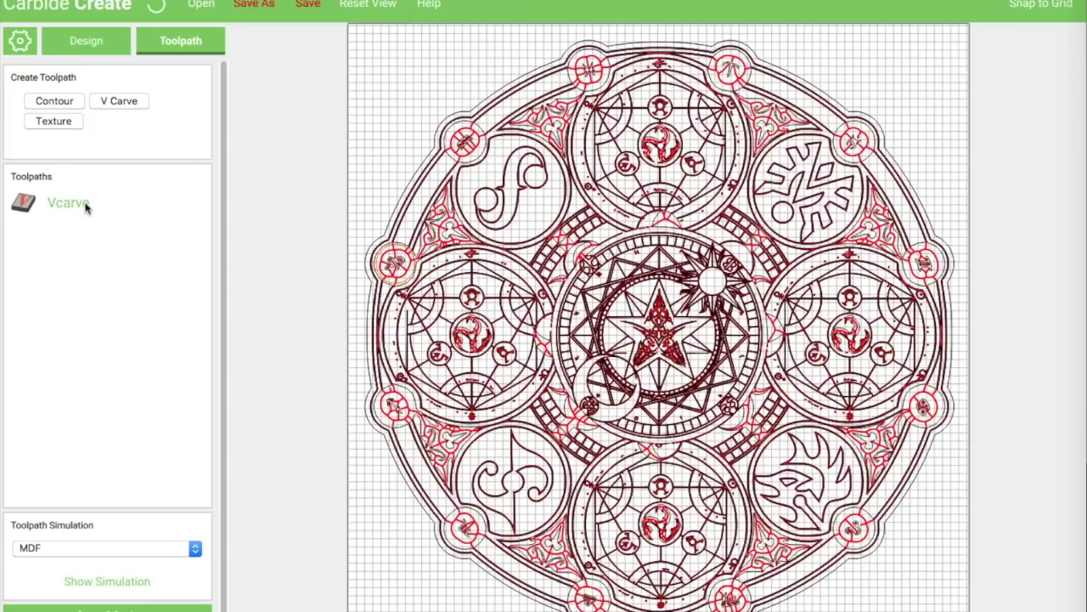
{"action": "left_click", "coordinate": [86, 206]}
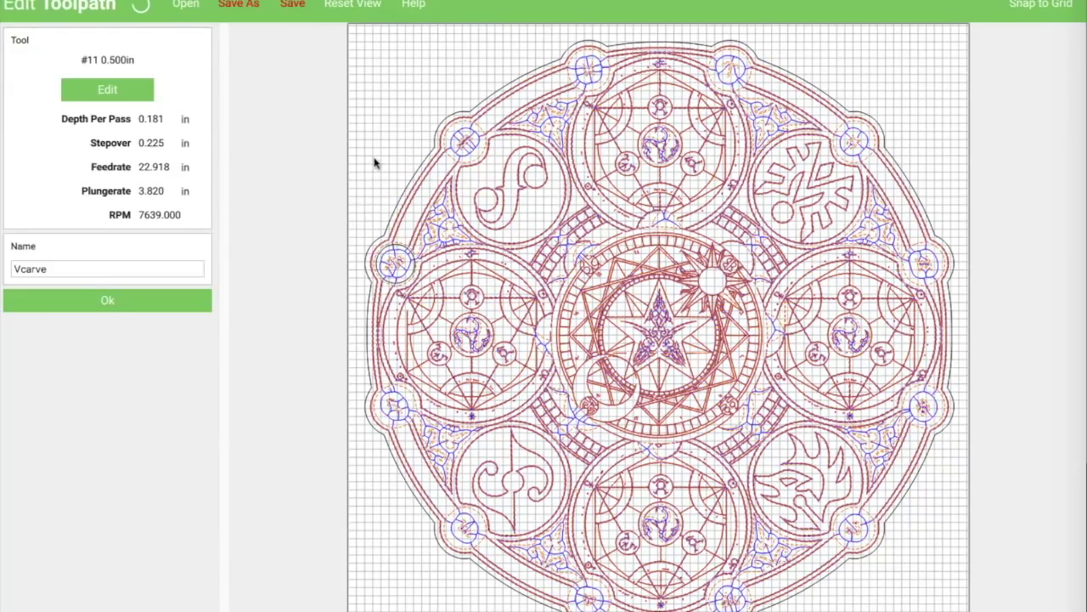
{"action": "left_click_drag", "start_coordinate": [367, 44], "coordinate": [1086, 610]}
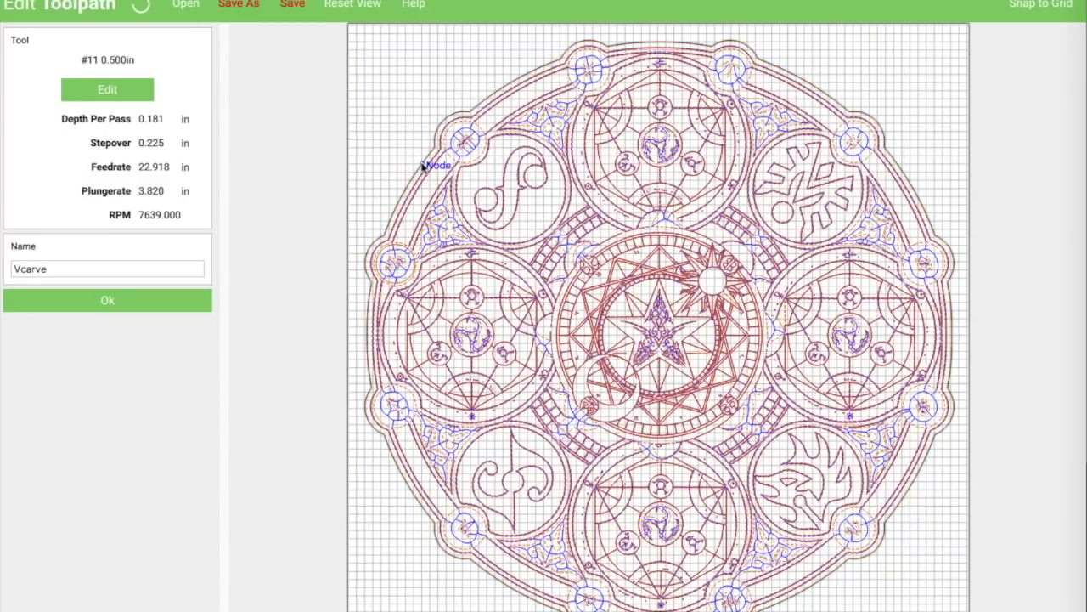
{"action": "left_click", "coordinate": [113, 299]}
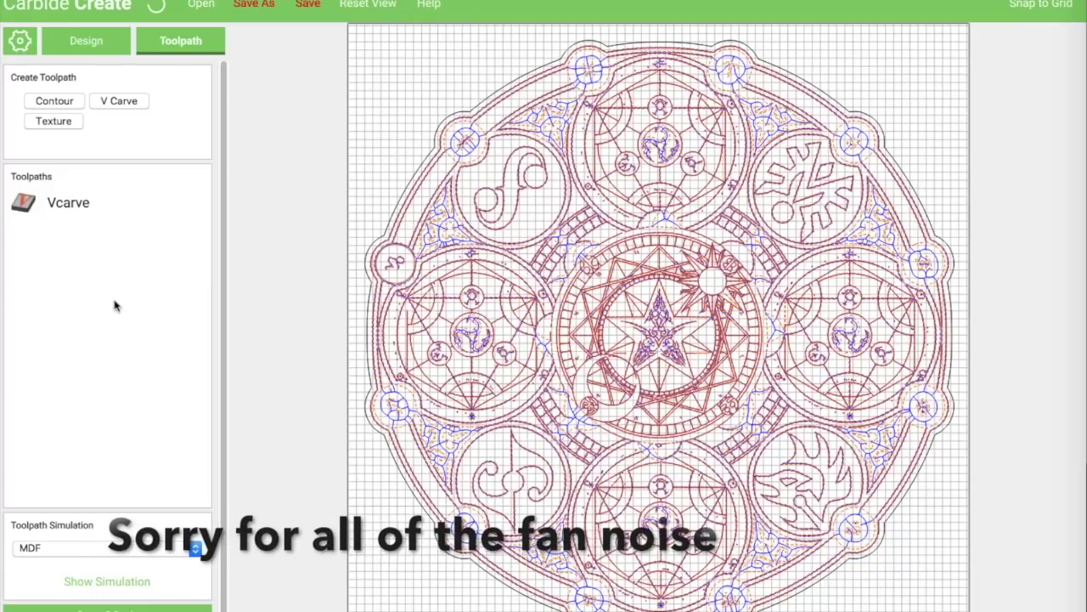
Simulate the updated Vcarve toolpath in MDF and examine the carving of the Capricorn medallion up close.
{"action": "left_click", "coordinate": [122, 585]}
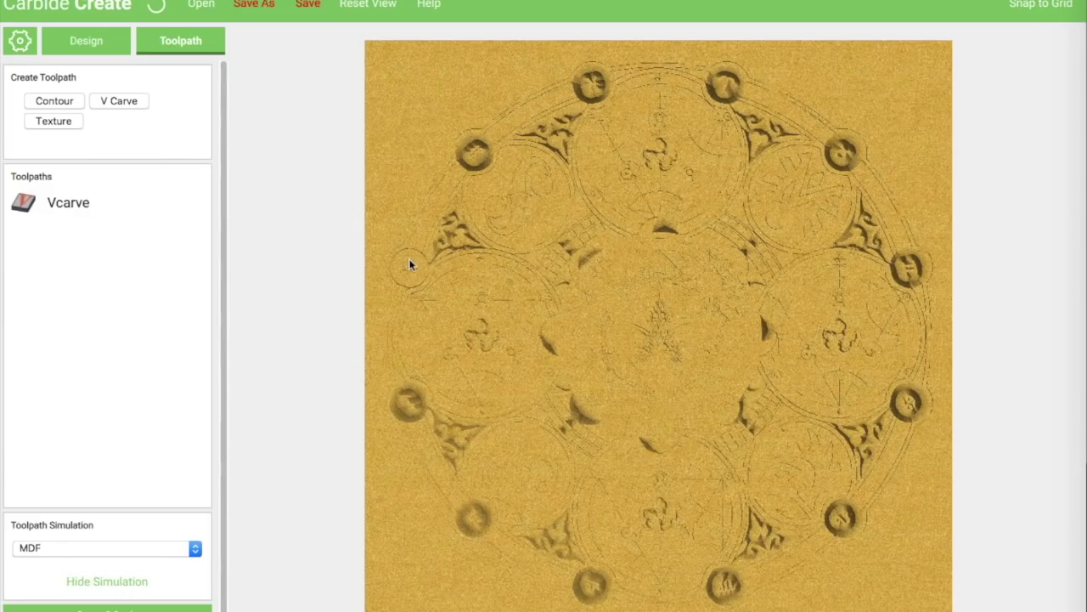
{"action": "scroll", "coordinate": [409, 264], "scroll_direction": "down", "scroll_amount": 2}
{"action": "scroll", "coordinate": [411, 262], "scroll_direction": "up", "scroll_amount": 6}
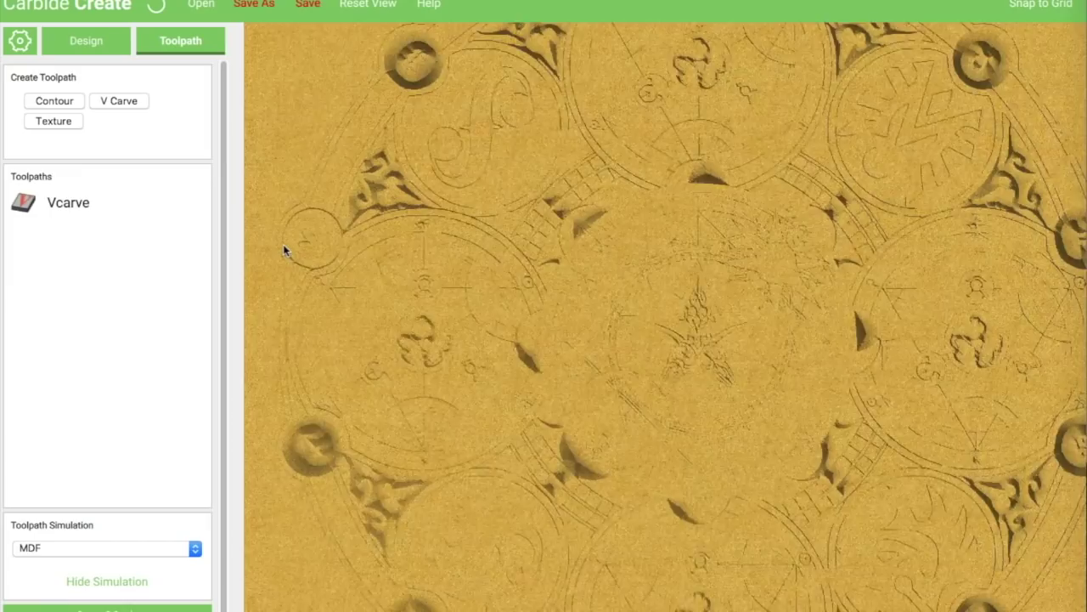
{"action": "scroll", "coordinate": [283, 247], "scroll_direction": "up", "scroll_amount": 4}
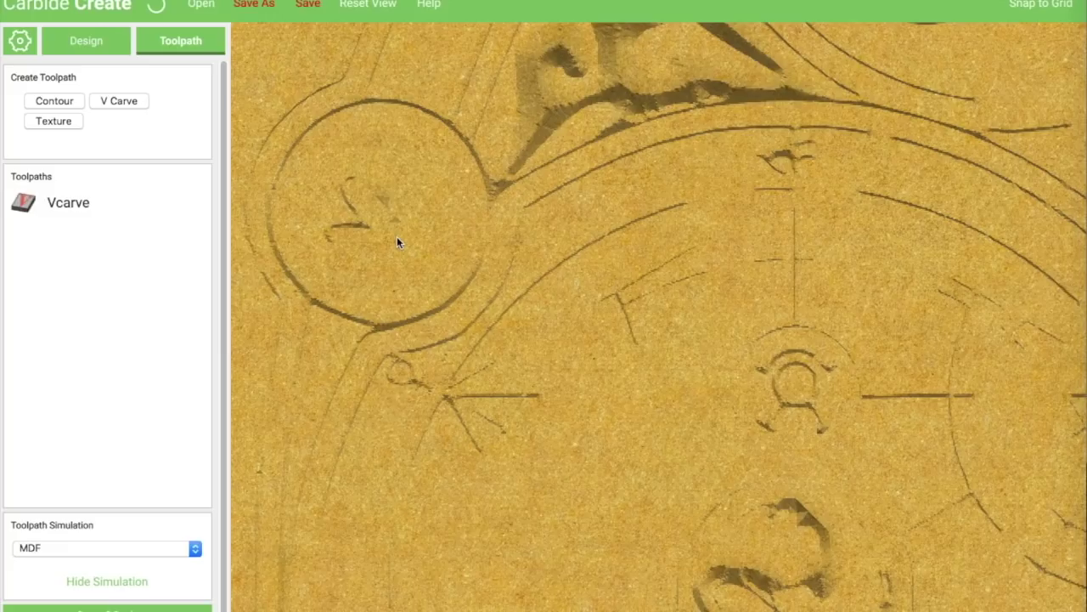
{"action": "scroll", "coordinate": [396, 236], "scroll_direction": "down", "scroll_amount": 5}
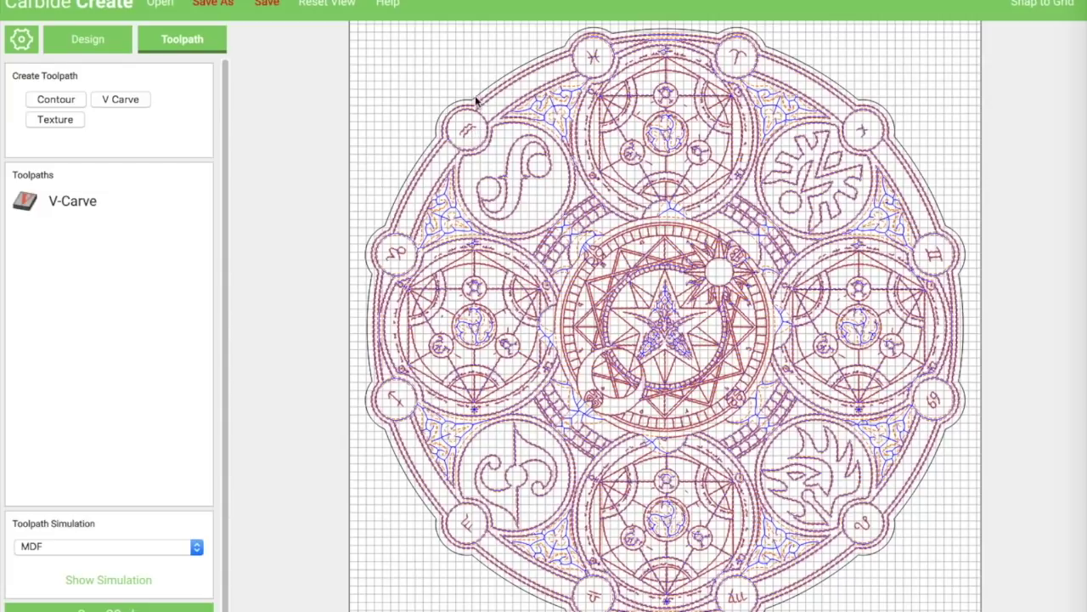
Start a contour toolpath on the outer outline using the #201 0.250 in End tool and the stock-bottom depth of 0.780 in.
{"action": "left_click", "coordinate": [416, 134]}
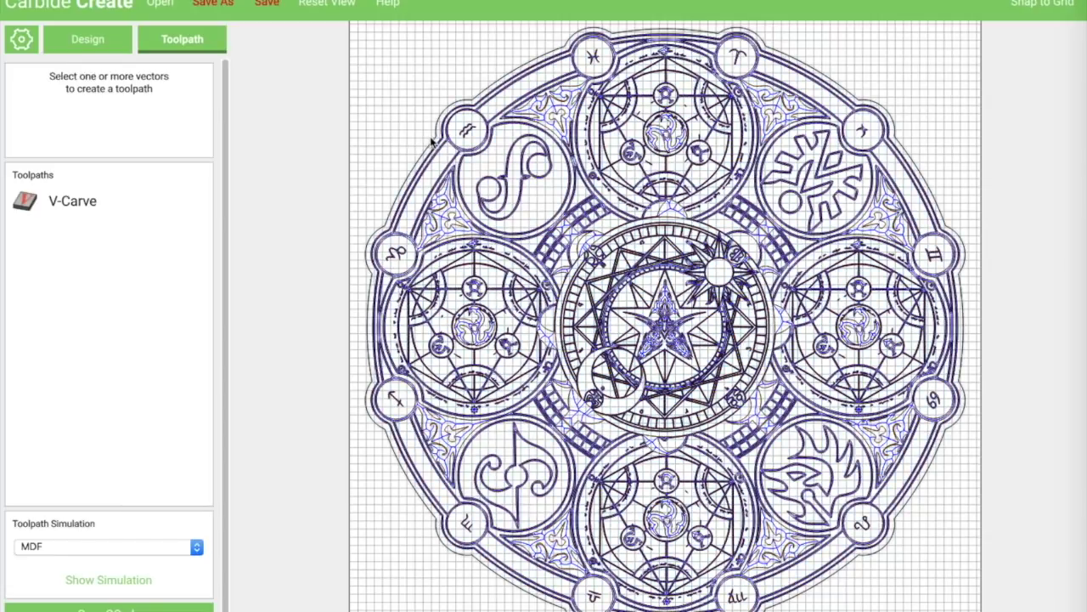
{"action": "left_click", "coordinate": [431, 143]}
{"action": "left_click", "coordinate": [78, 101]}
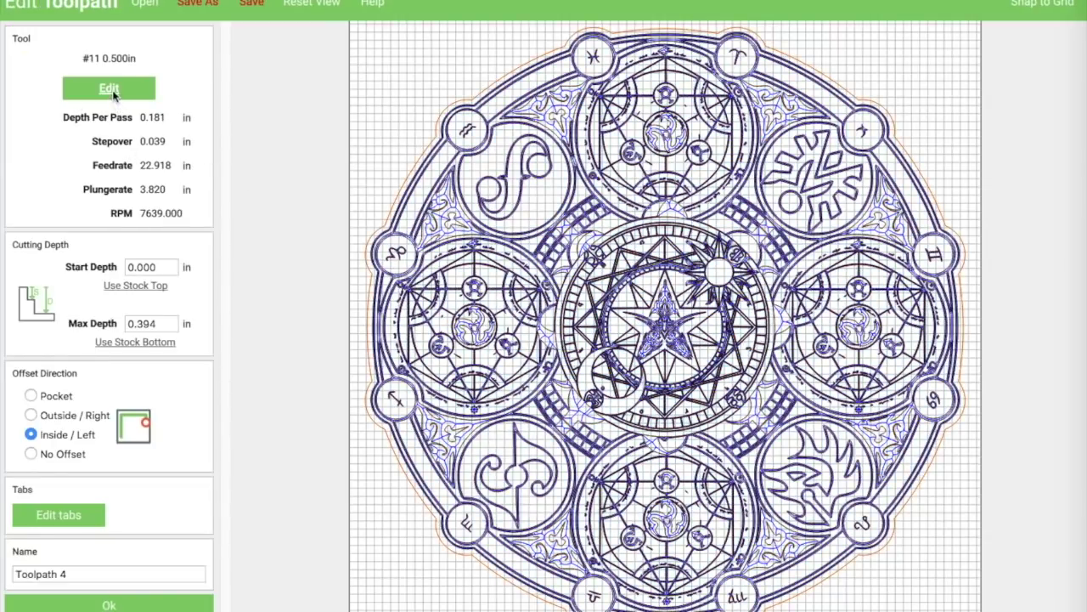
{"action": "left_click", "coordinate": [115, 93]}
{"action": "left_click", "coordinate": [140, 65]}
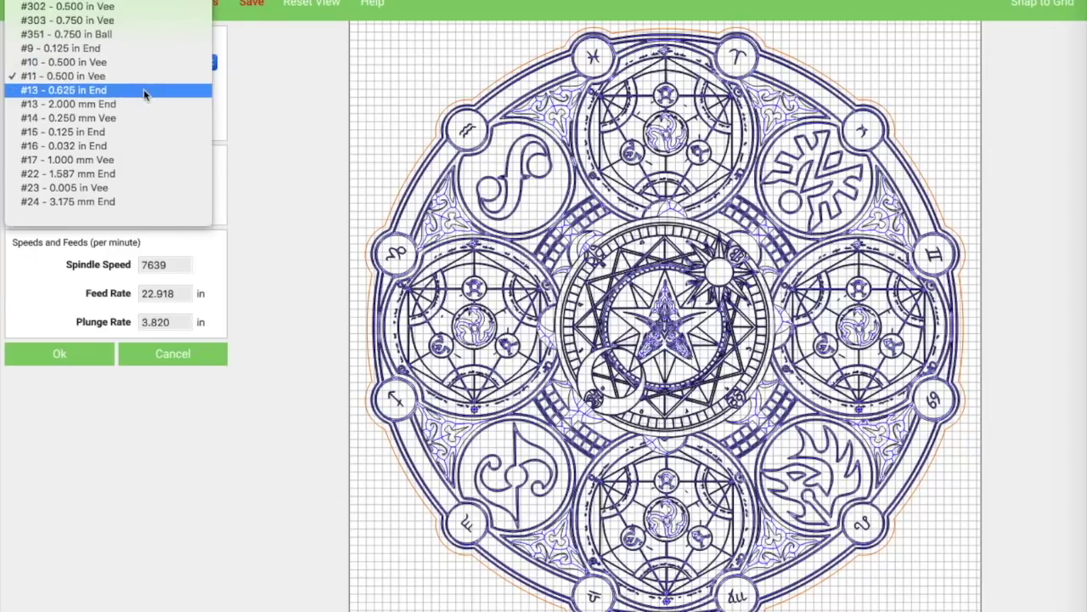
{"action": "left_click", "coordinate": [153, 46]}
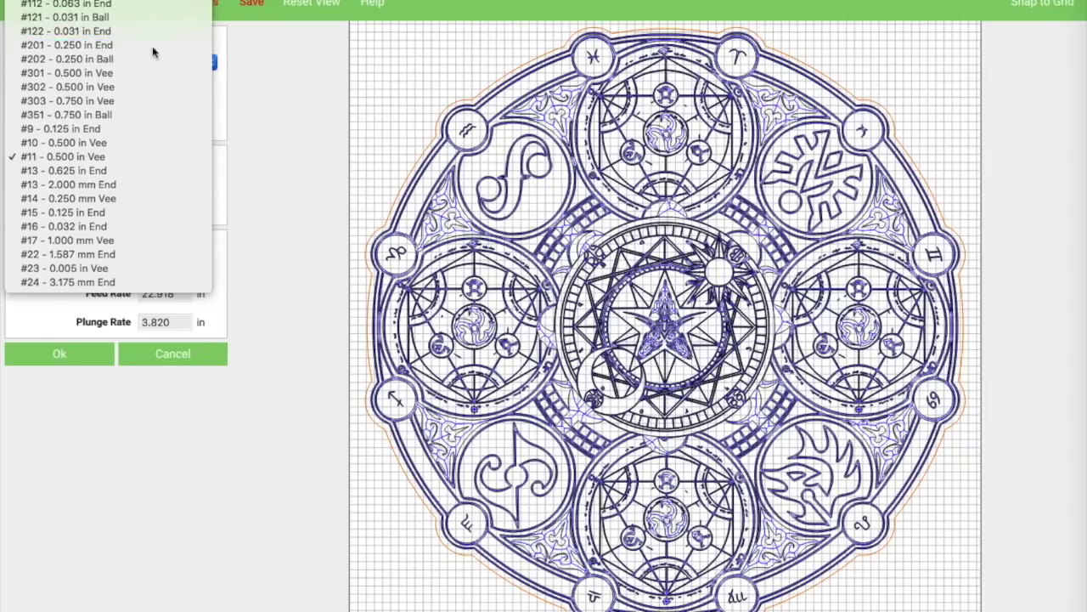
{"action": "left_click", "coordinate": [66, 357]}
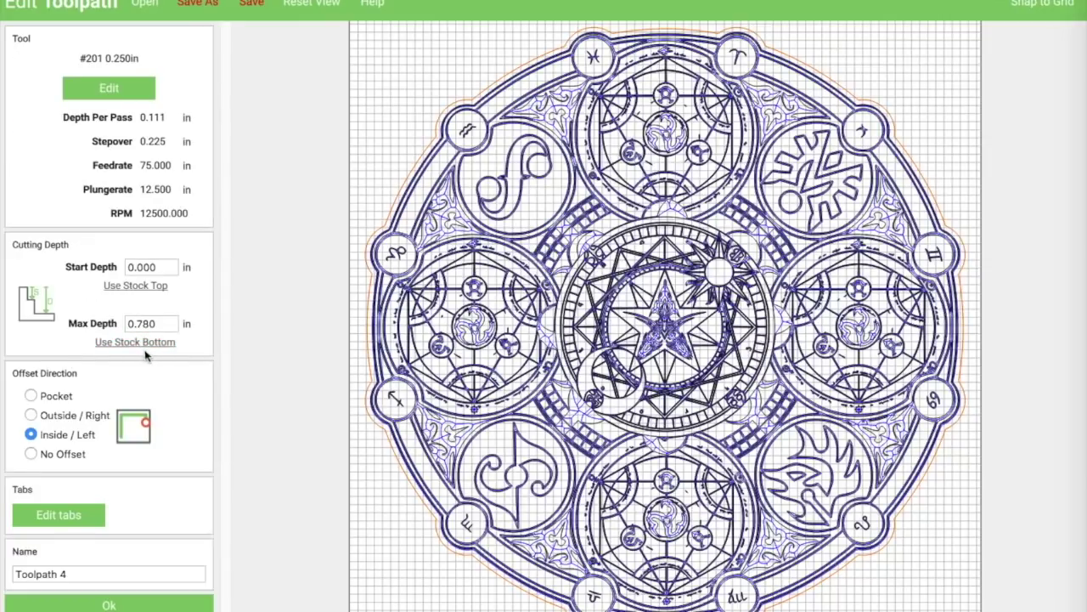
Set the contour toolpath's offset direction to Outside / Right, name it Cutout, and create it.
{"action": "left_click", "coordinate": [75, 417]}
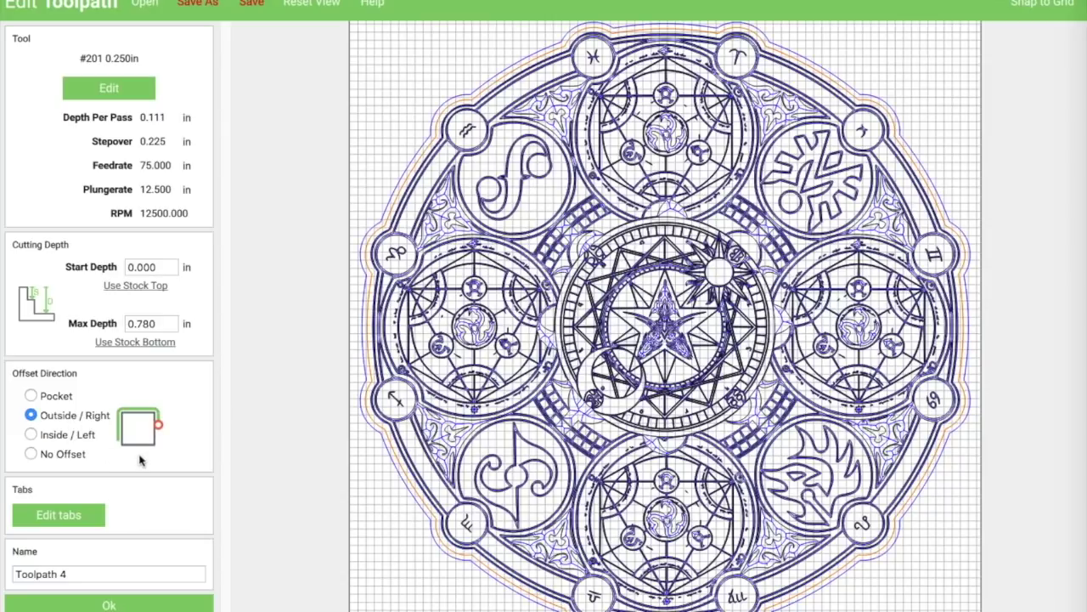
{"action": "left_click_drag", "start_coordinate": [75, 575], "coordinate": [13, 576]}
{"action": "type", "text": "Cutout"}
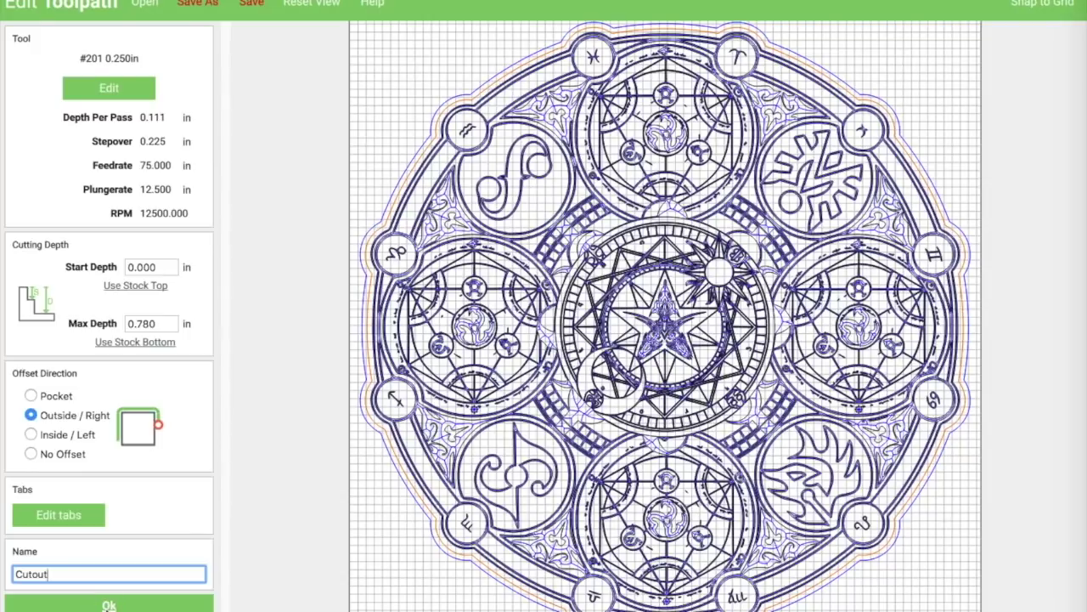
{"action": "left_click", "coordinate": [108, 605]}
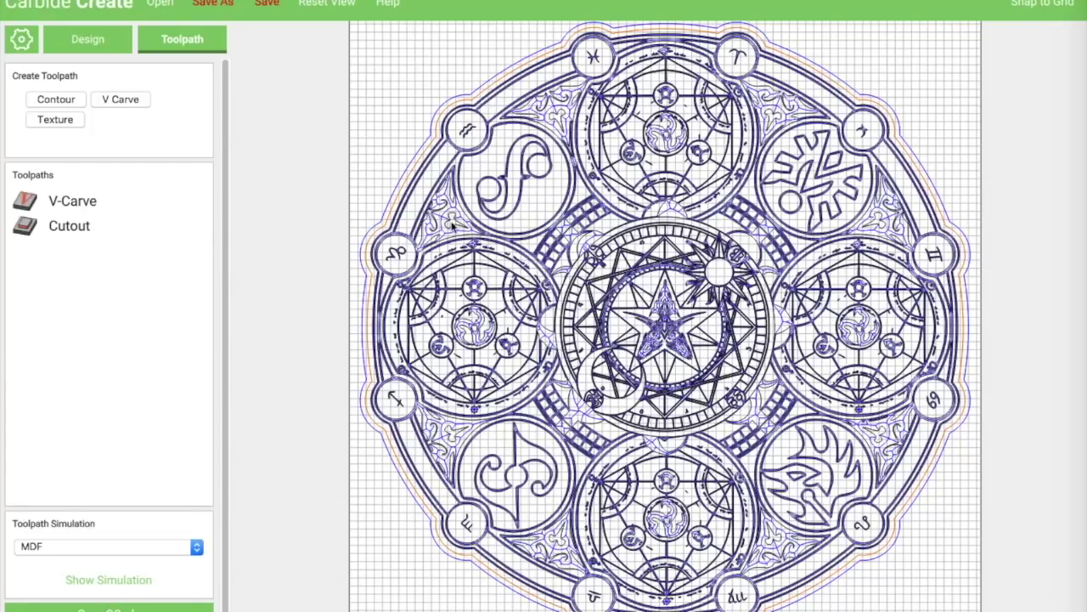
Disable the Cutout toolpath and save the V-Carve G-code as Mystic V in the Mystic Circle folder.
{"action": "mouse_move", "coordinate": [71, 231]}
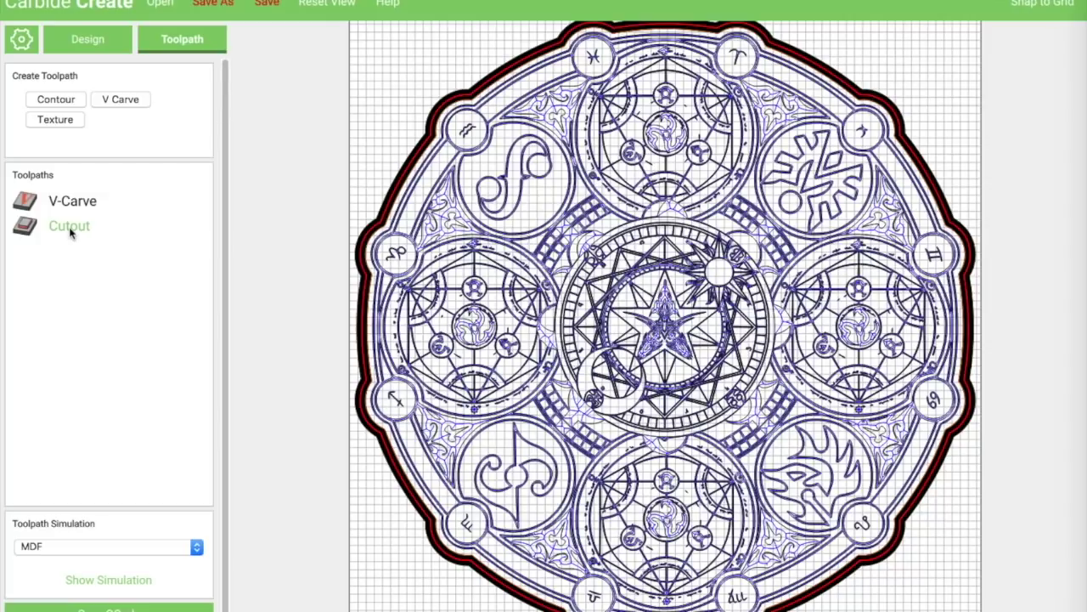
{"action": "left_click", "coordinate": [82, 250]}
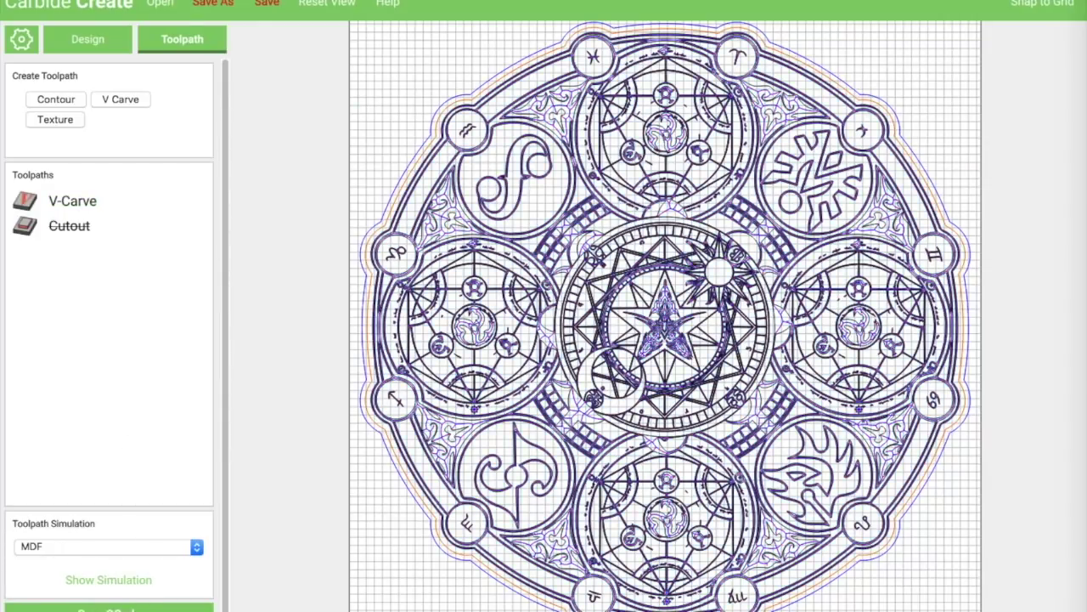
{"action": "key", "text": "super+shift+s"}
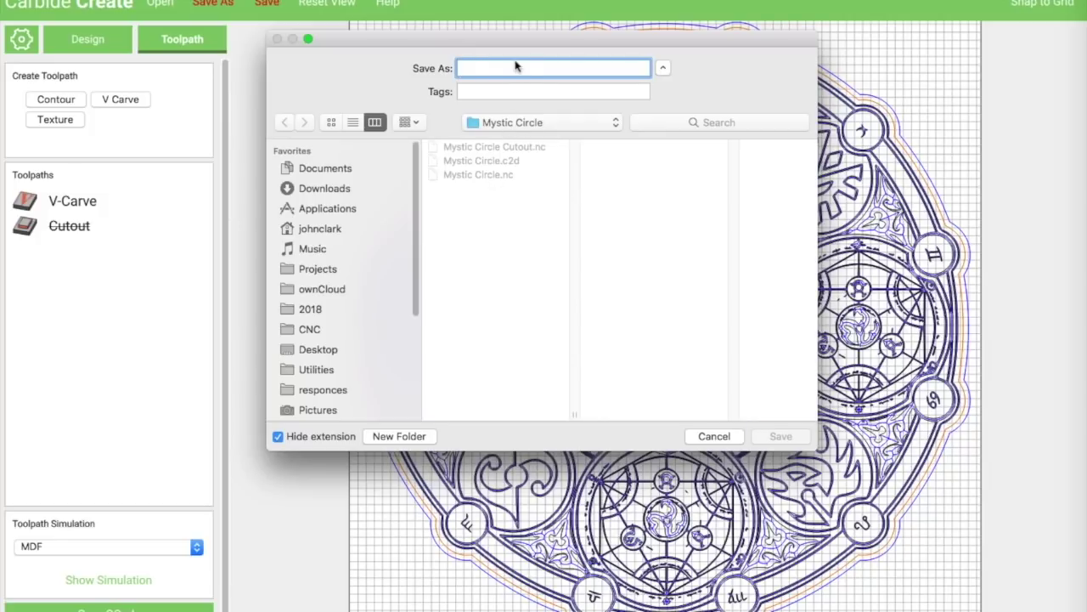
{"action": "type", "text": "Mystic V"}
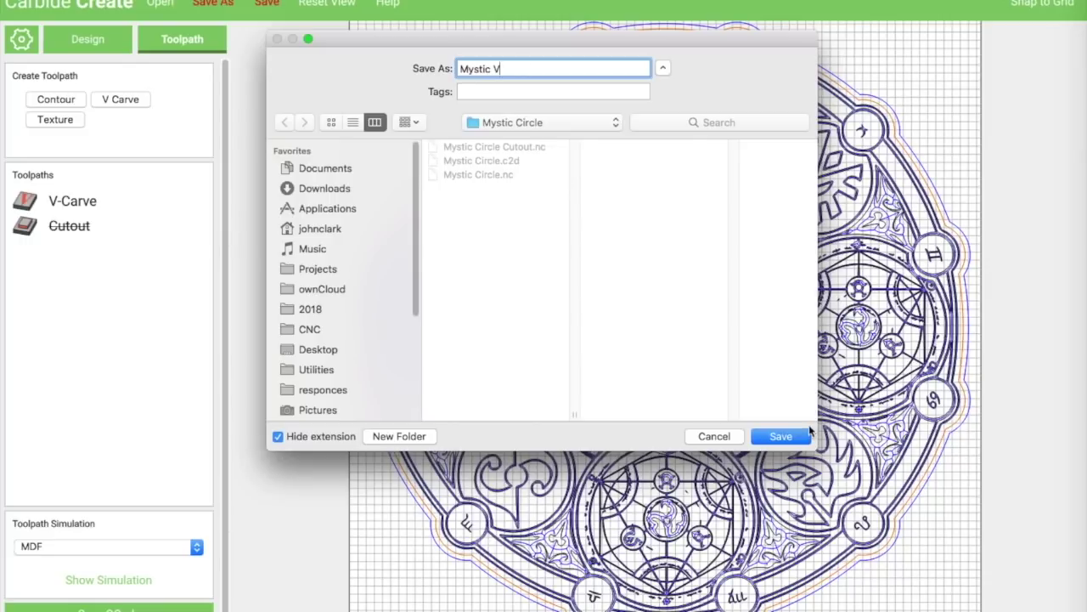
{"action": "left_click", "coordinate": [781, 437]}
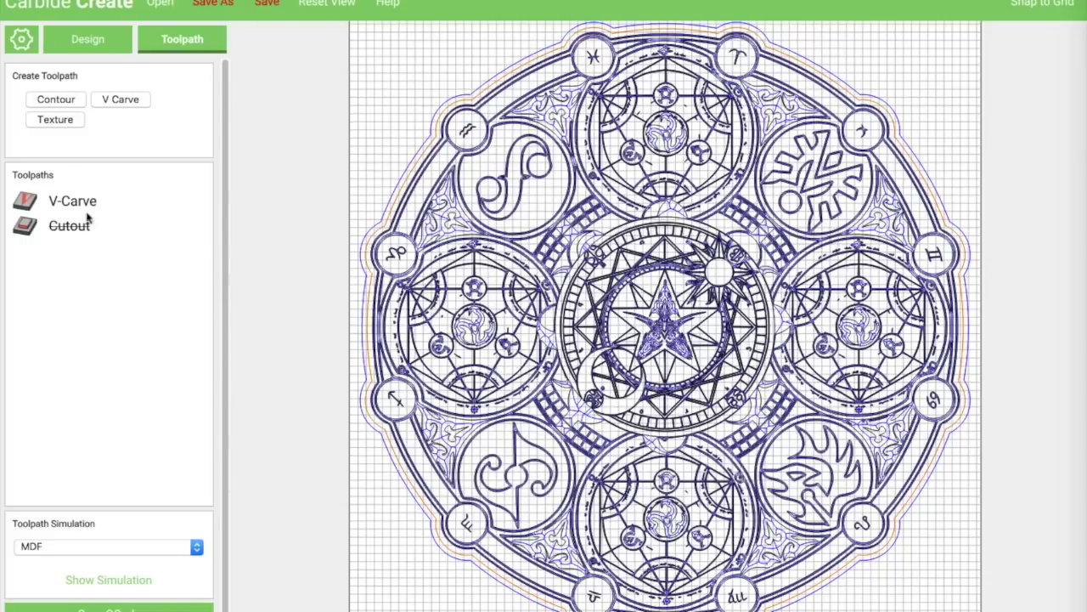
Enable the Cutout toolpath again and disable the V-Carve toolpath.
{"action": "right_click", "coordinate": [76, 226]}
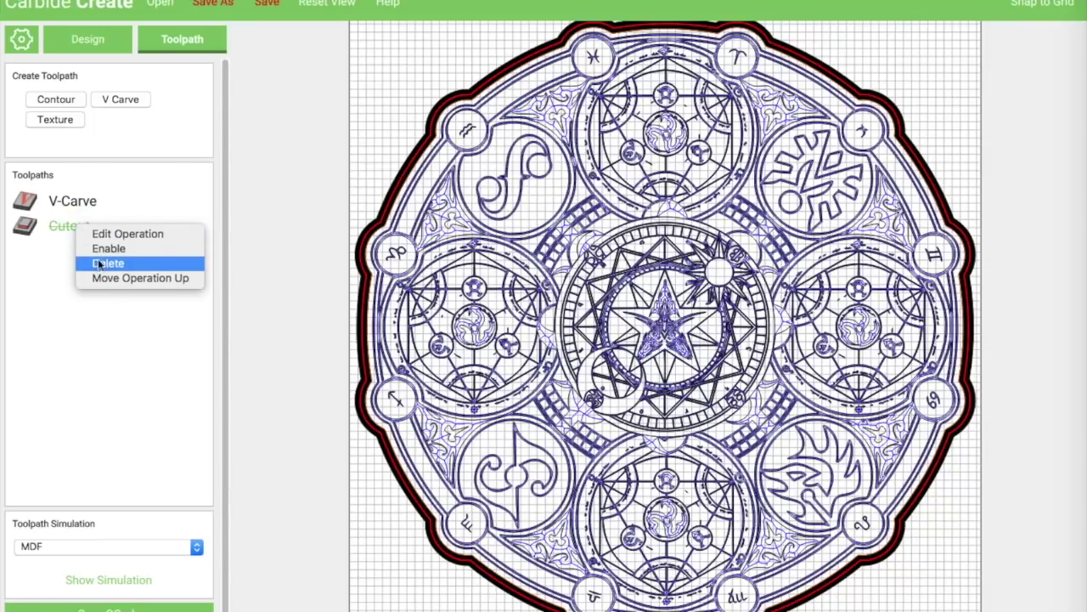
{"action": "left_click", "coordinate": [100, 248]}
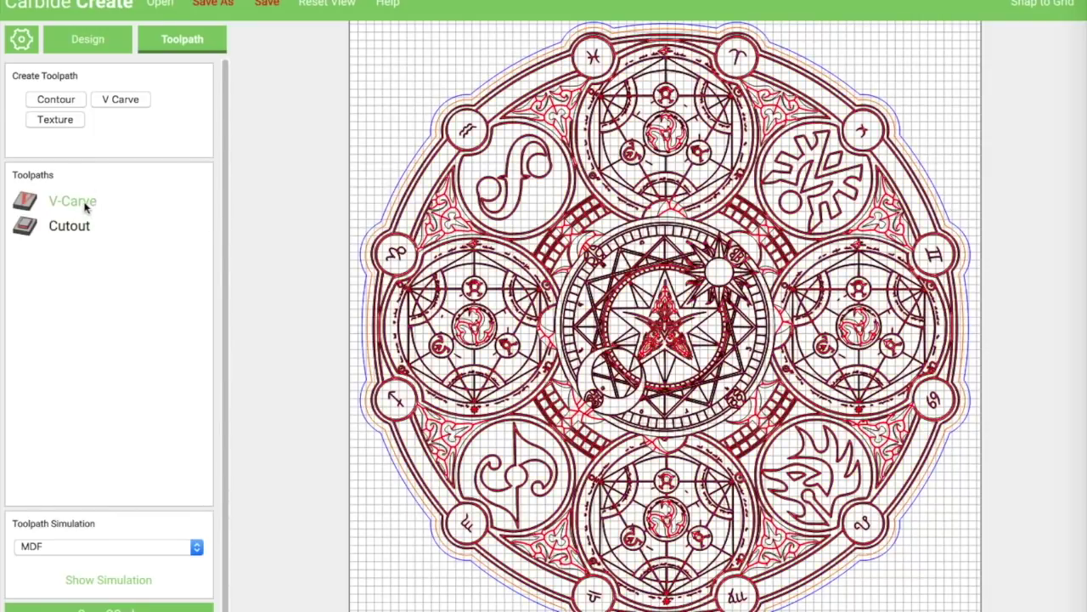
{"action": "right_click", "coordinate": [85, 206]}
{"action": "left_click", "coordinate": [106, 223]}
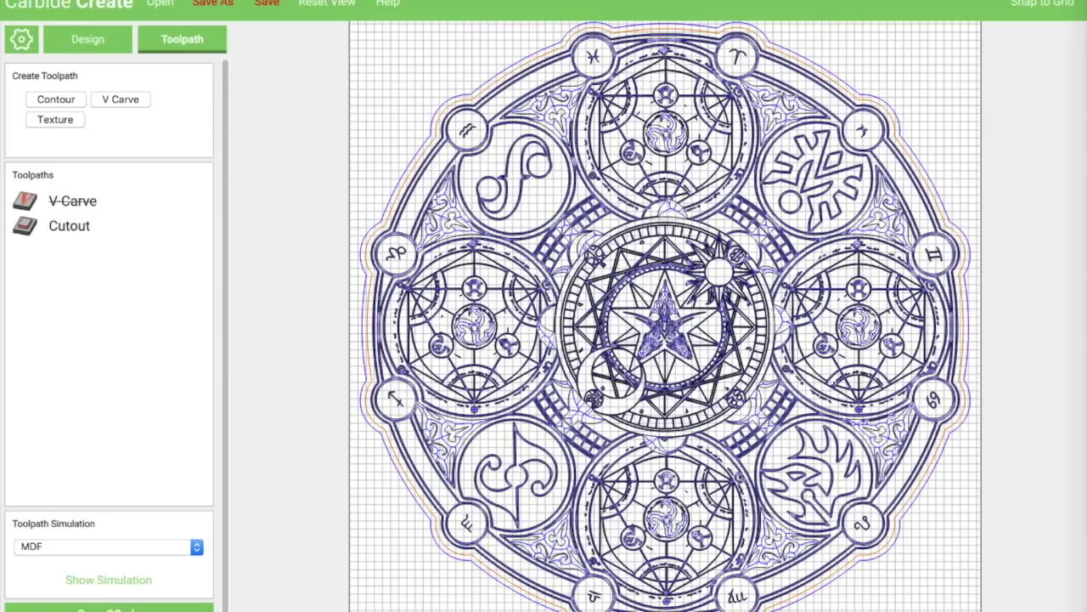
Save the Cutout toolpath's G-code as Mystic Cutout in the Mystic Circle folder.
{"action": "left_click", "coordinate": [170, 605]}
{"action": "left_click", "coordinate": [474, 189]}
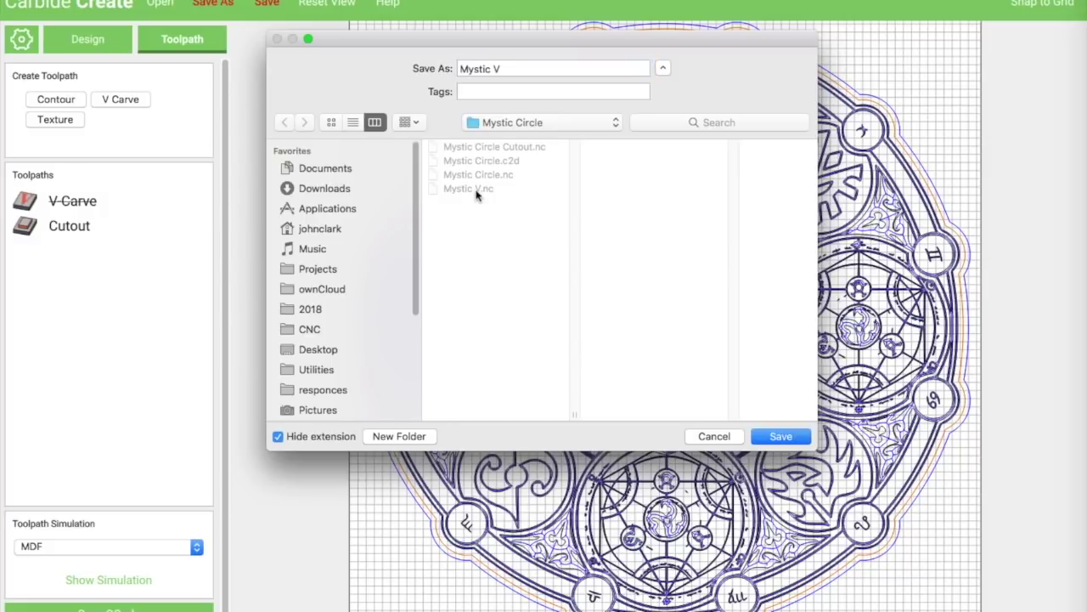
{"action": "left_click", "coordinate": [548, 70]}
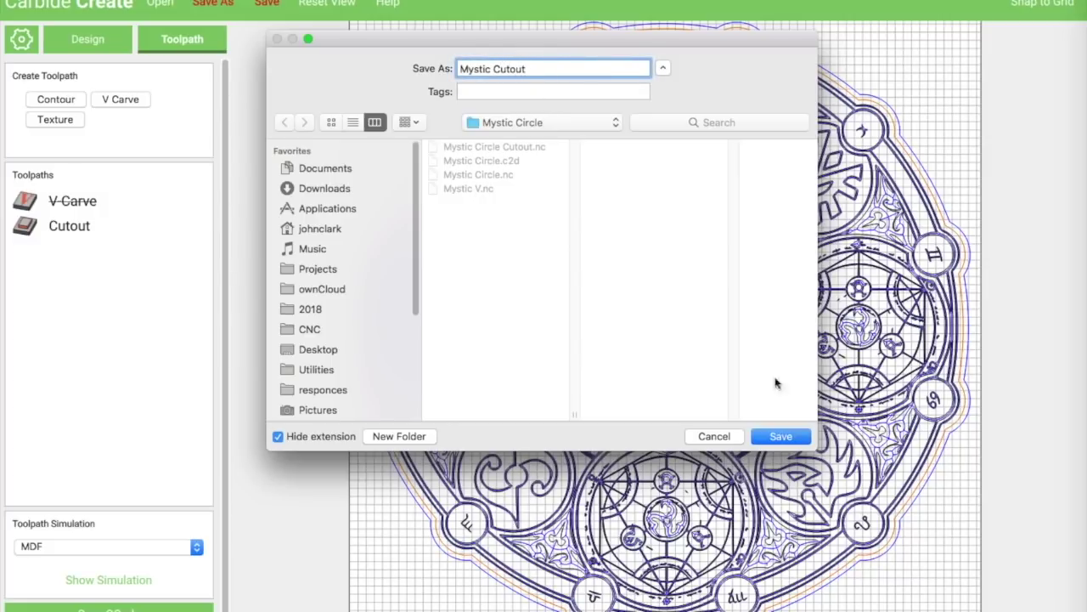
{"action": "left_click", "coordinate": [780, 439]}
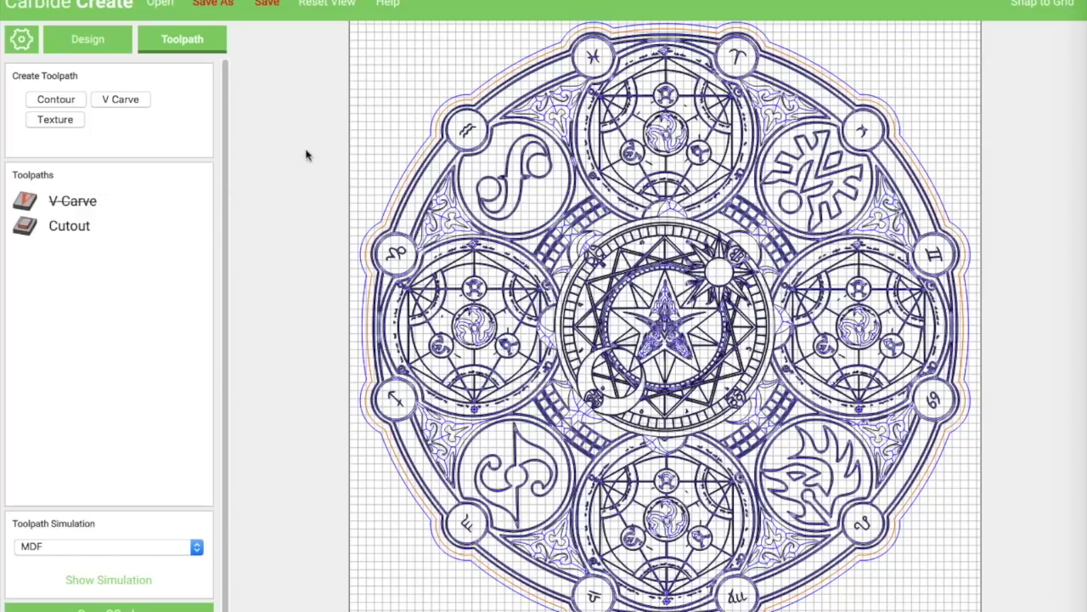
{"action": "left_click", "coordinate": [355, 140]}
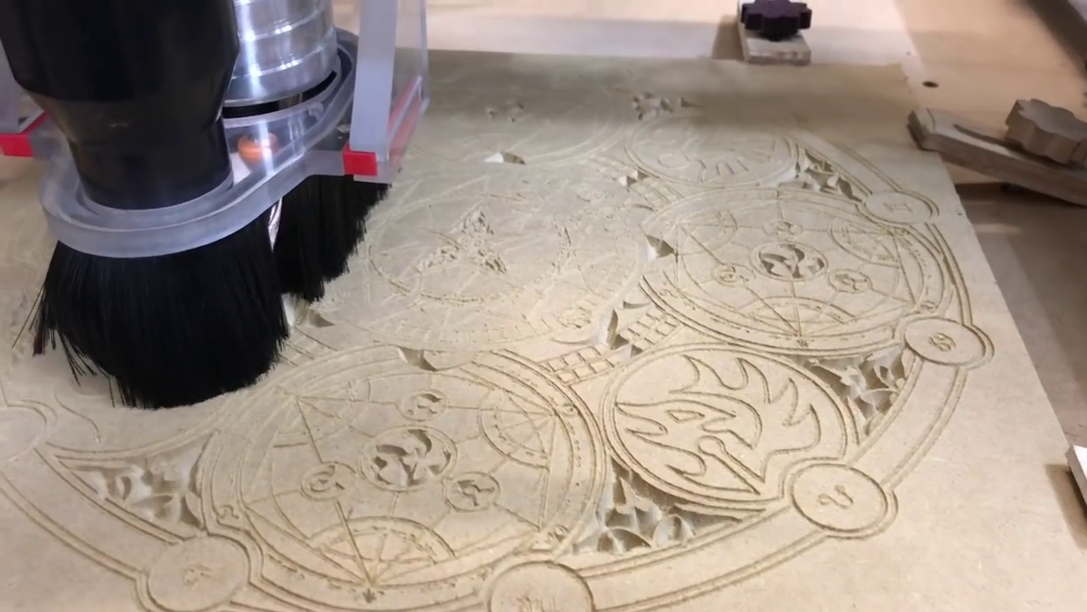